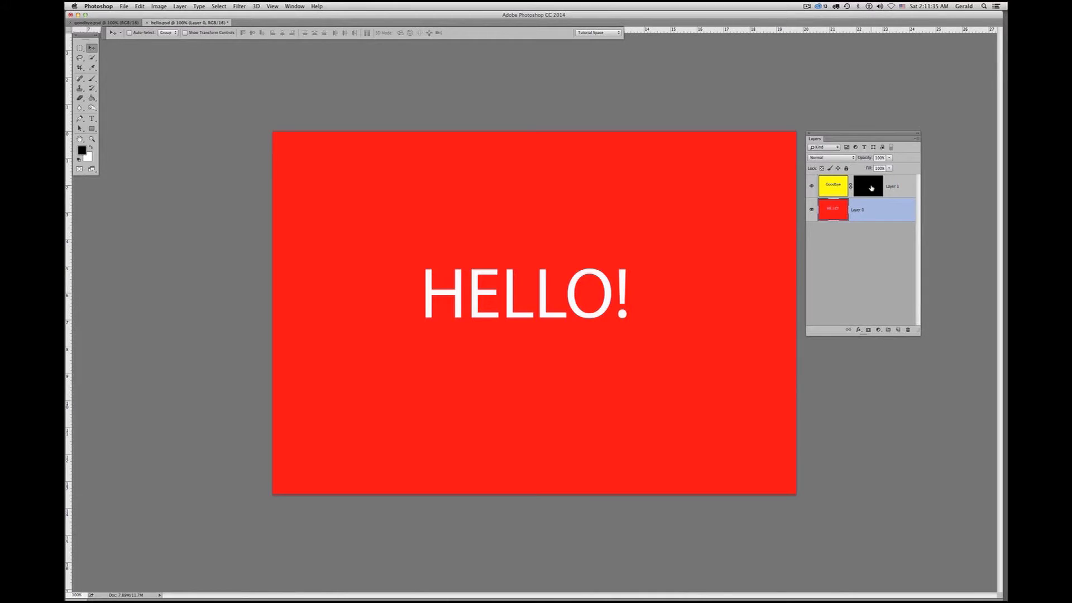
Step: Target Layer 1's image instead of its mask, and activate the Brush tool with a larger brush size
left_click(872, 189)
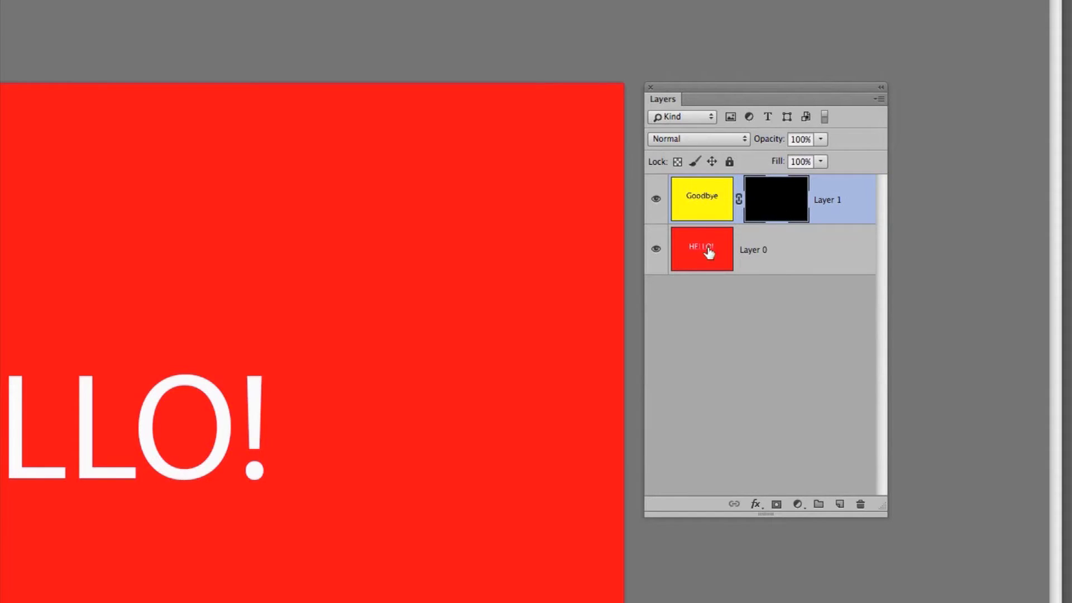
left_click(698, 196)
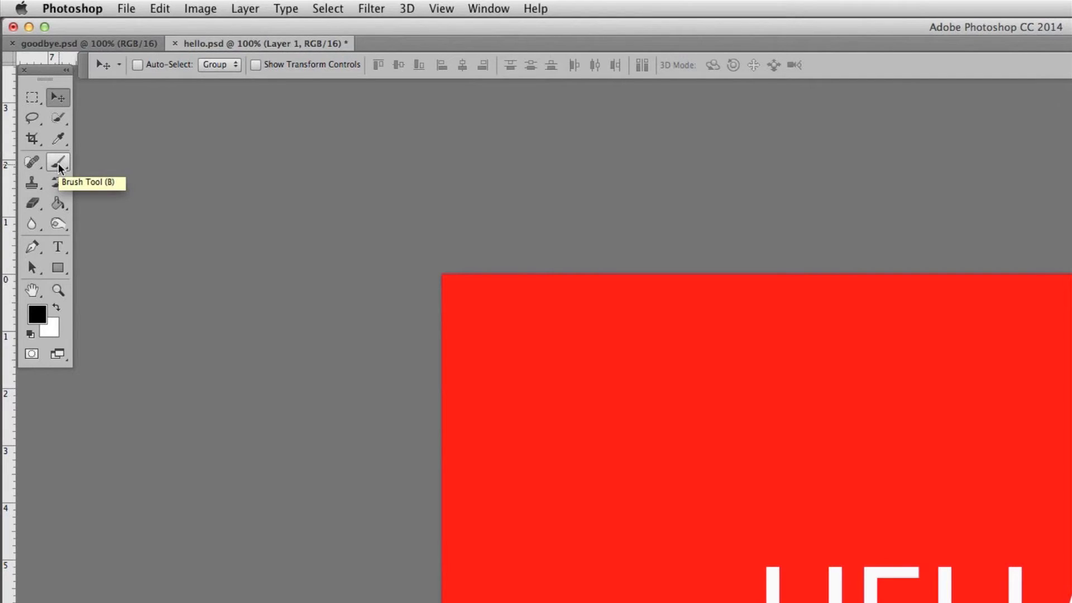
key("b")
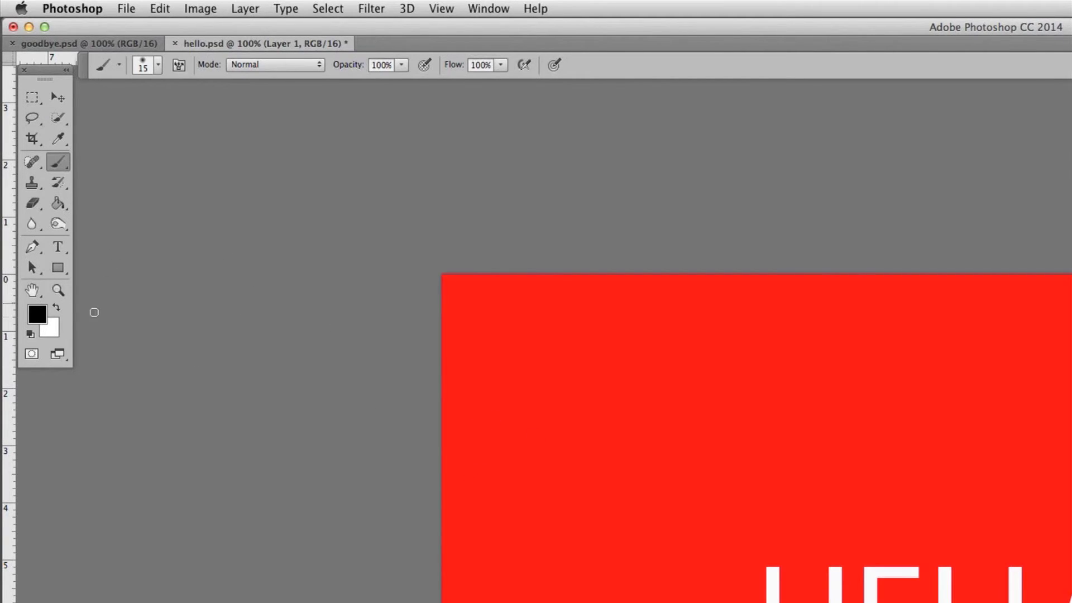
left_click(159, 68)
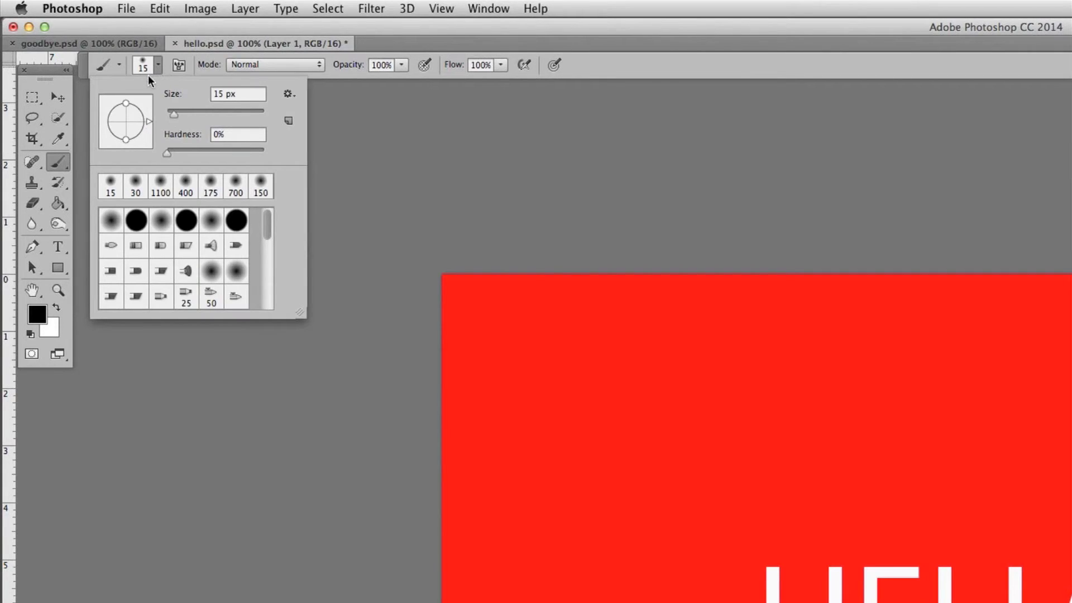
left_click_drag(174, 114, 262, 119)
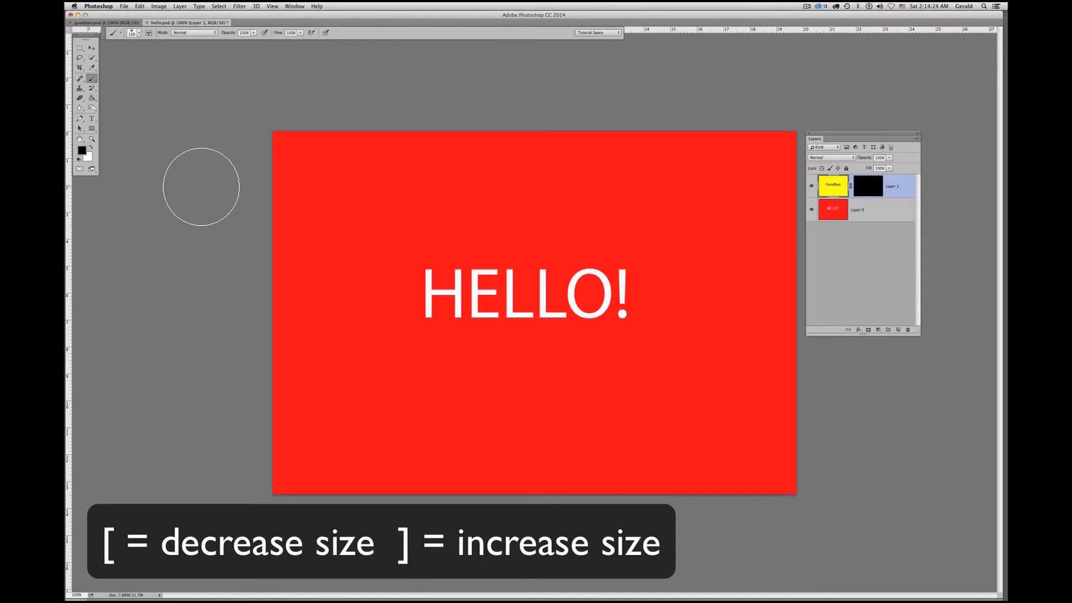
Step: Shrink and enlarge the brush in increments, finishing at 150 px
key("bracketleft")
key("bracketleft")
key("bracketleft")
key("bracketleft")
key("bracketleft")
key("bracketright")
key("bracketright")
key("bracketright")
key("bracketright")
key("bracketright")
key("bracketright")
key("bracketright")
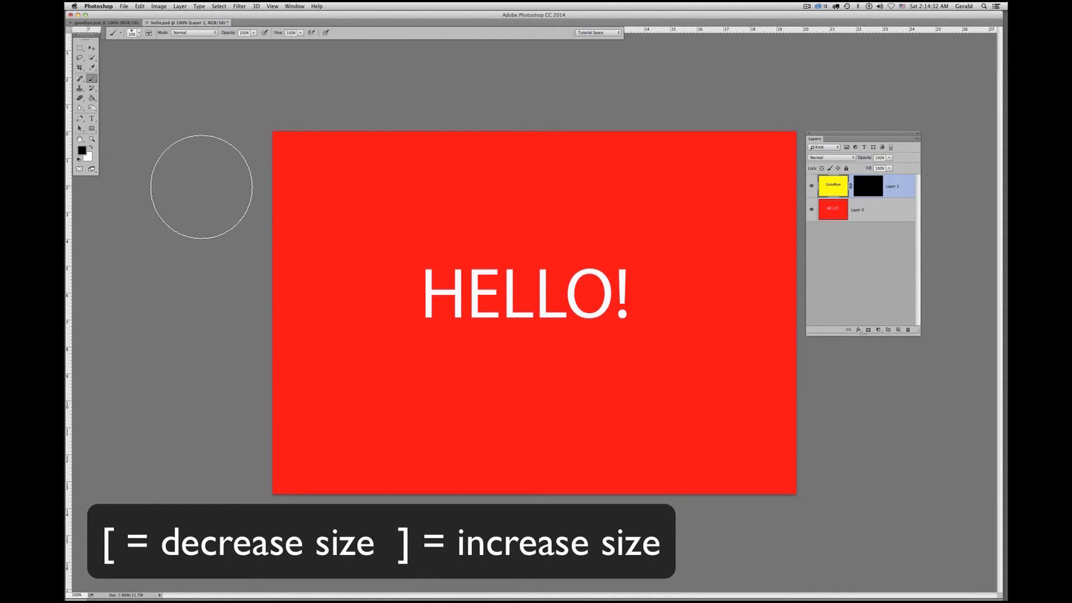
key("bracketleft")
key("bracketleft")
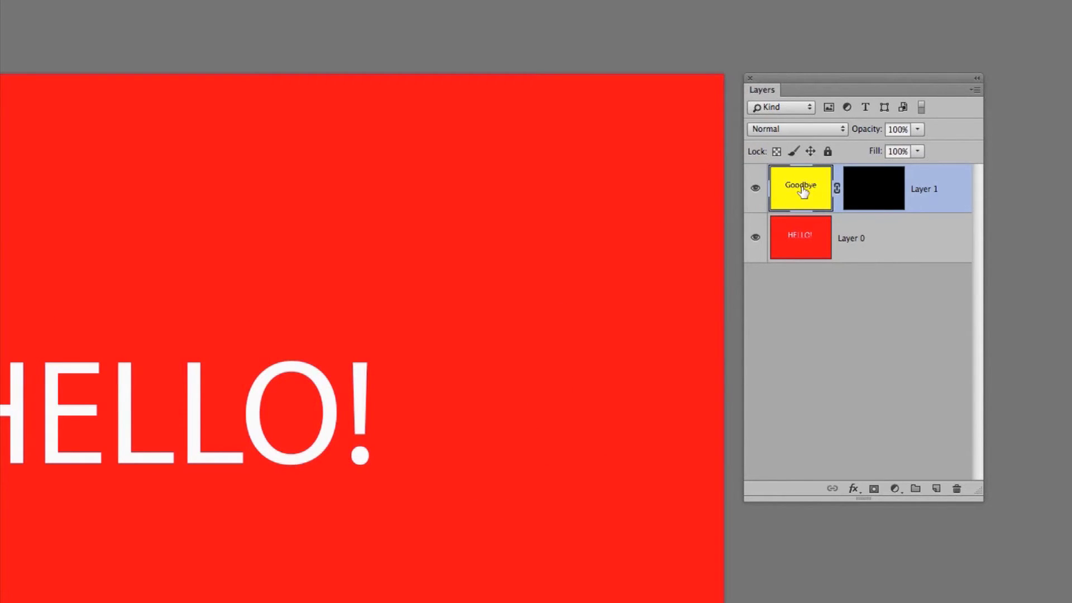
Step: Alternate the active target between Layer 1's image and mask, finishing with the layer mask selected
left_click(875, 188)
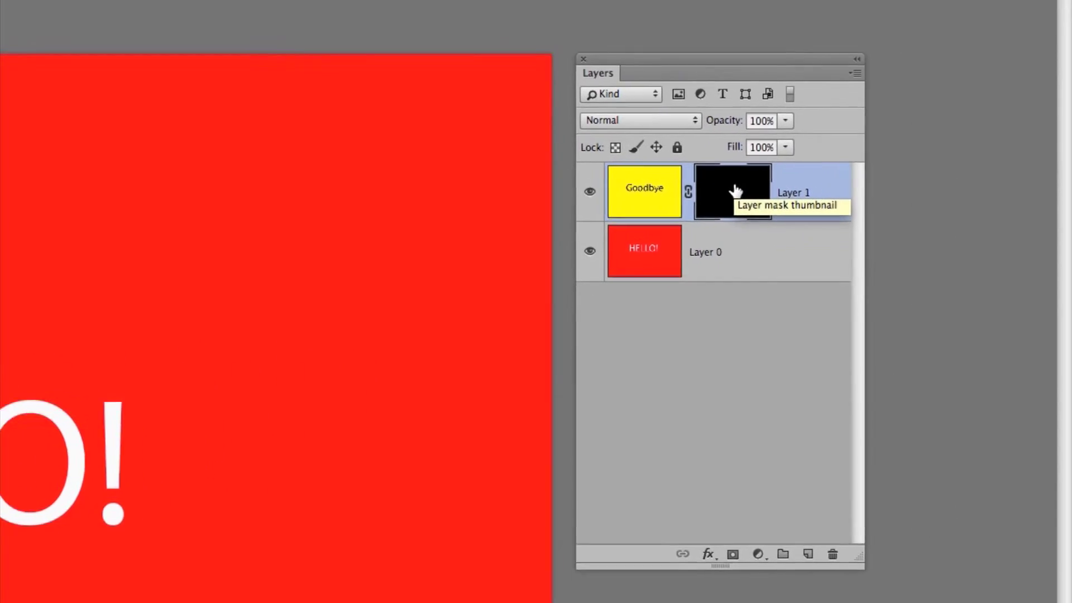
left_click(811, 179)
left_click(711, 184)
left_click(622, 193)
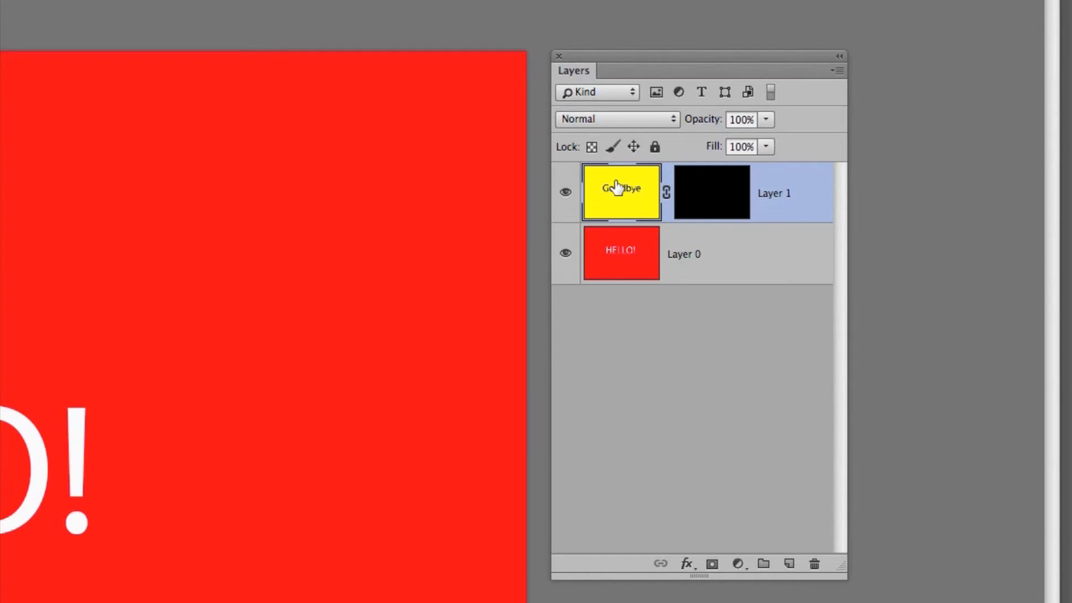
left_click(708, 184)
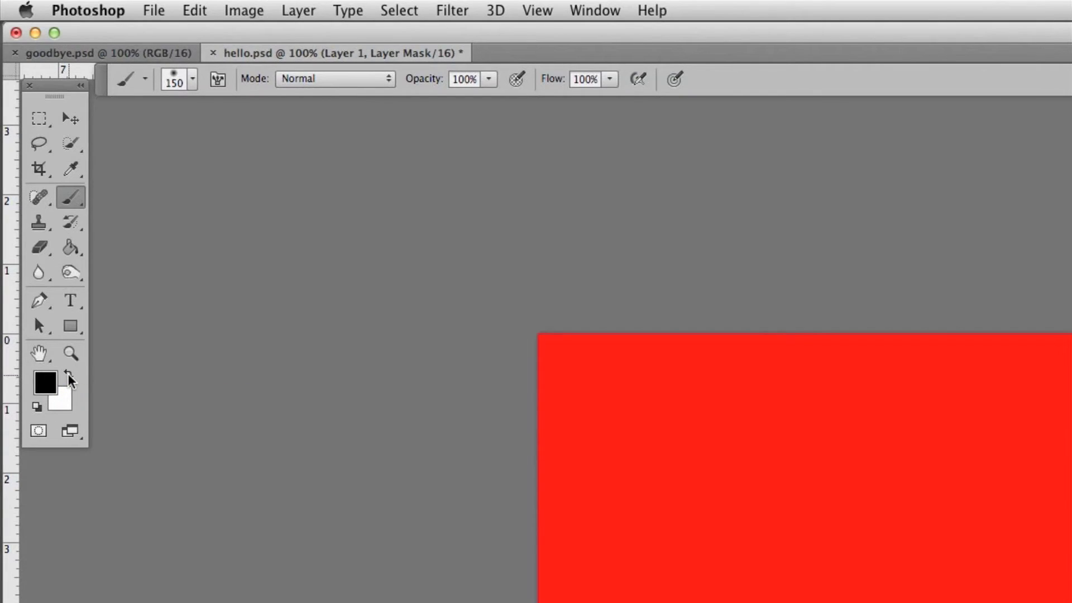
Step: Swap the foreground and background colors repeatedly, finishing with white as the foreground color
left_click(69, 379)
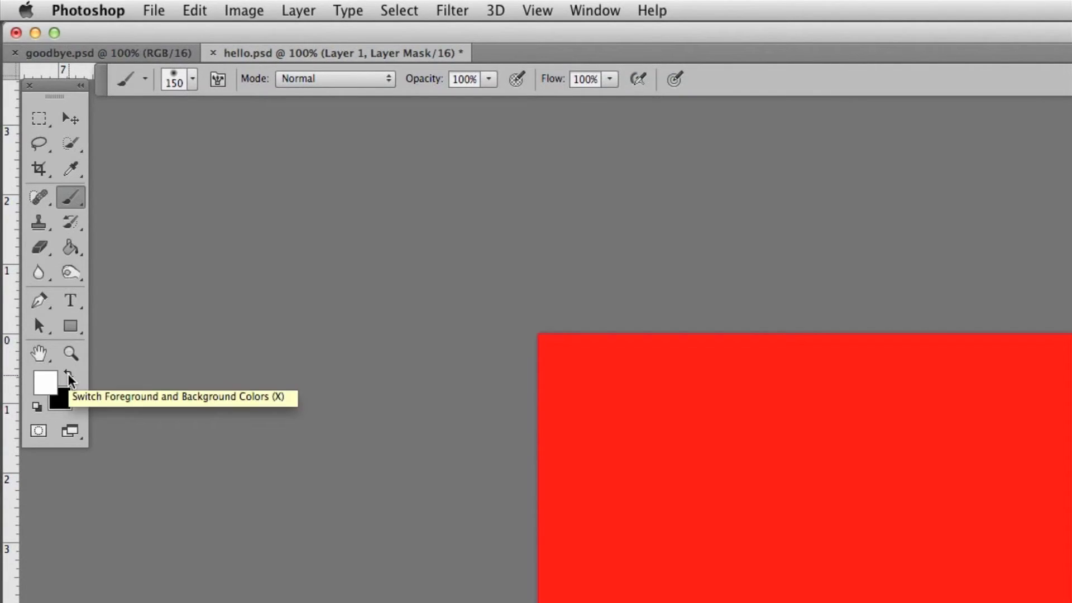
left_click(70, 379)
left_click(69, 378)
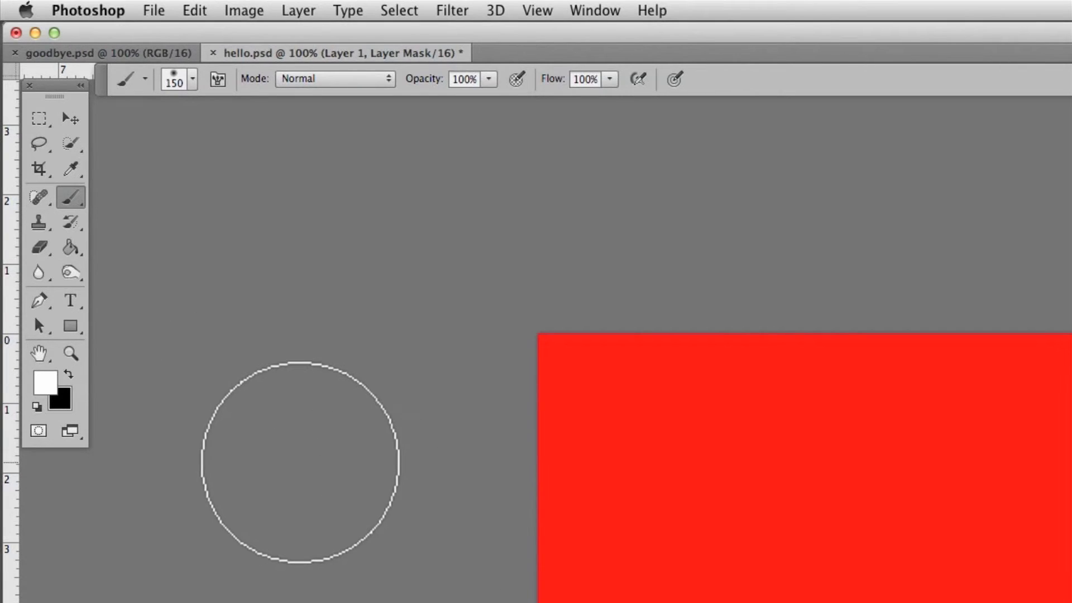
key("x")
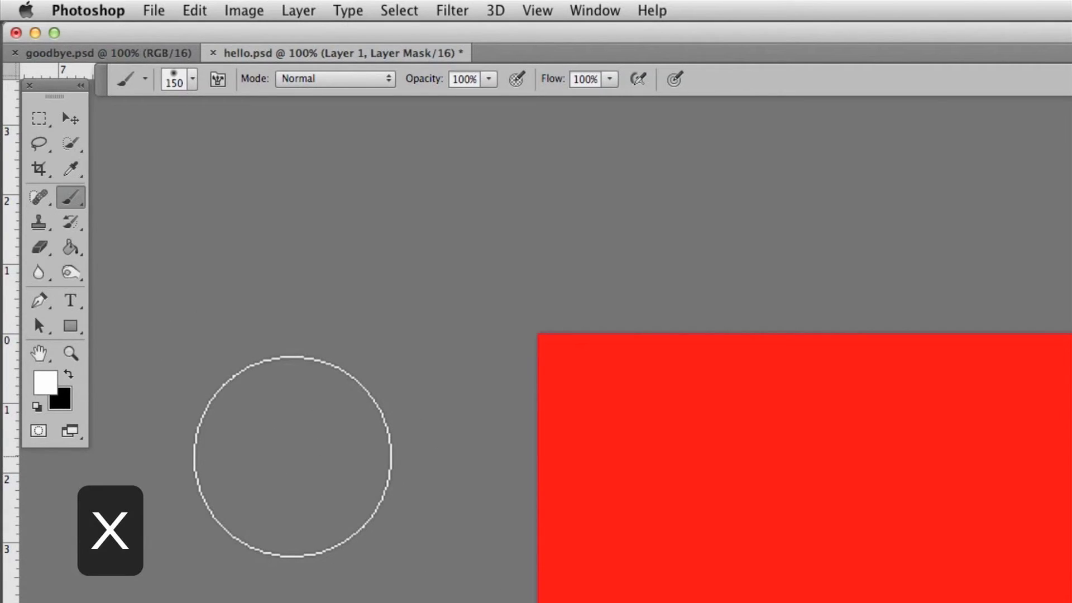
key("x")
key("x")
key("x")
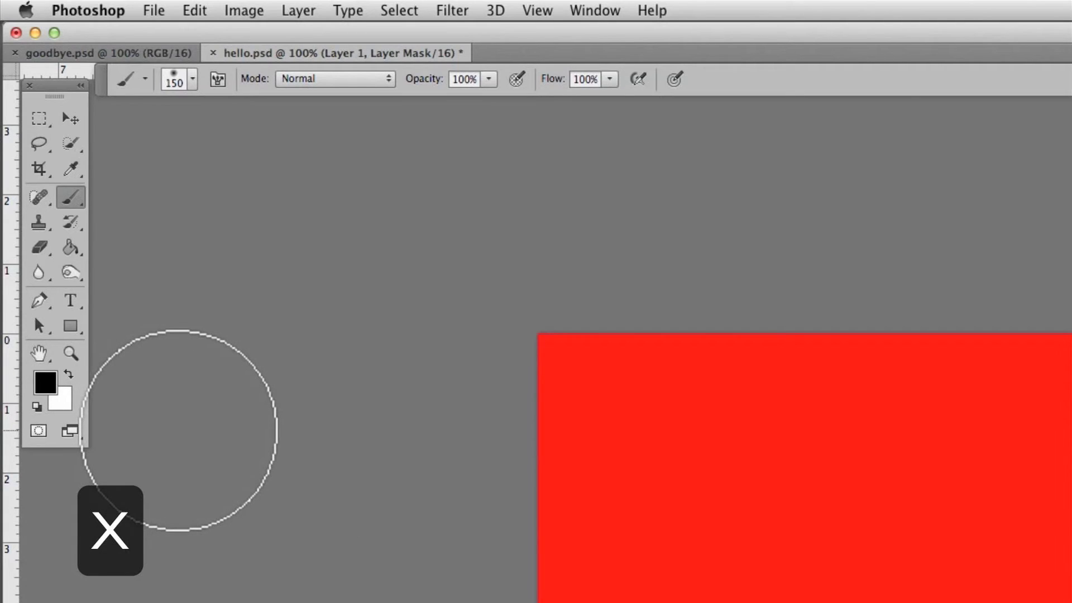
key("x")
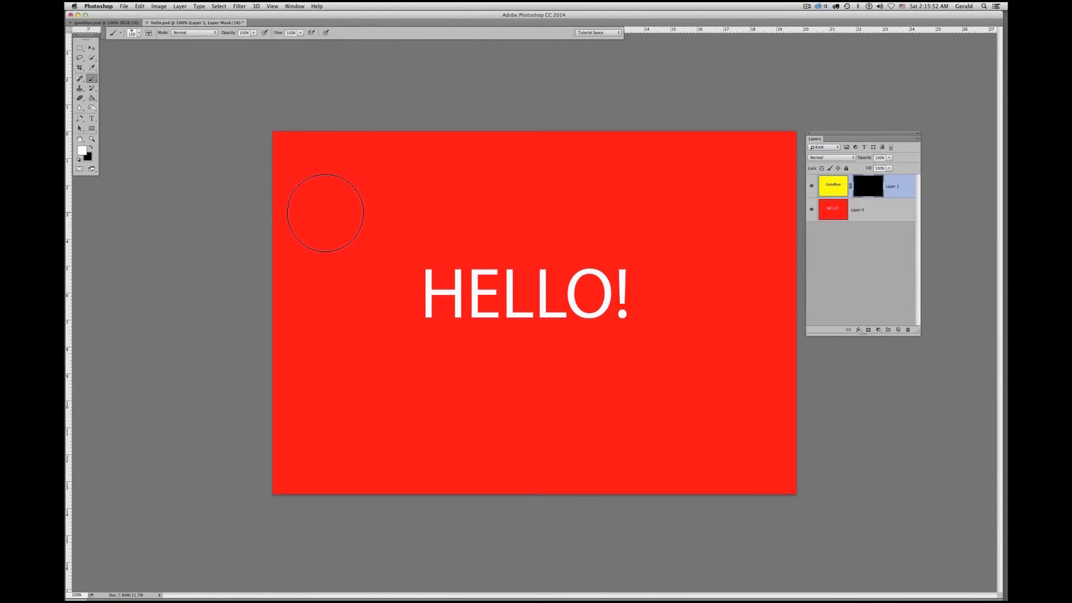
Step: Paint broad white horizontal strokes on Layer 1's mask, across the upper and middle canvas, to reveal the yellow Goodbye image
left_click_drag(293, 210, 779, 207)
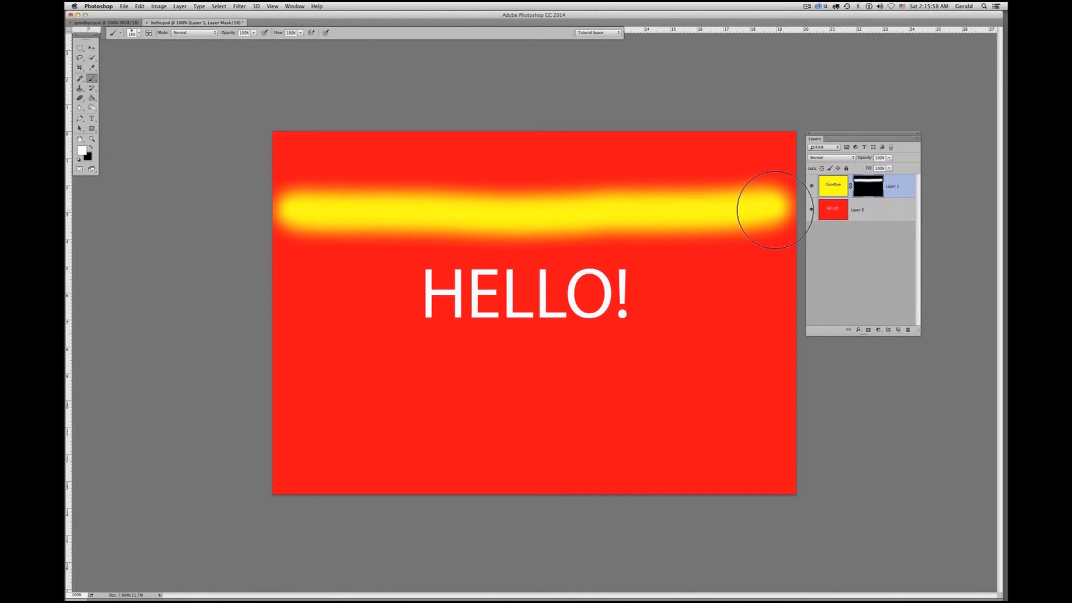
mouse_move(283, 273)
left_mouse_down()
mouse_move(481, 285)
mouse_move(735, 275)
left_mouse_up()
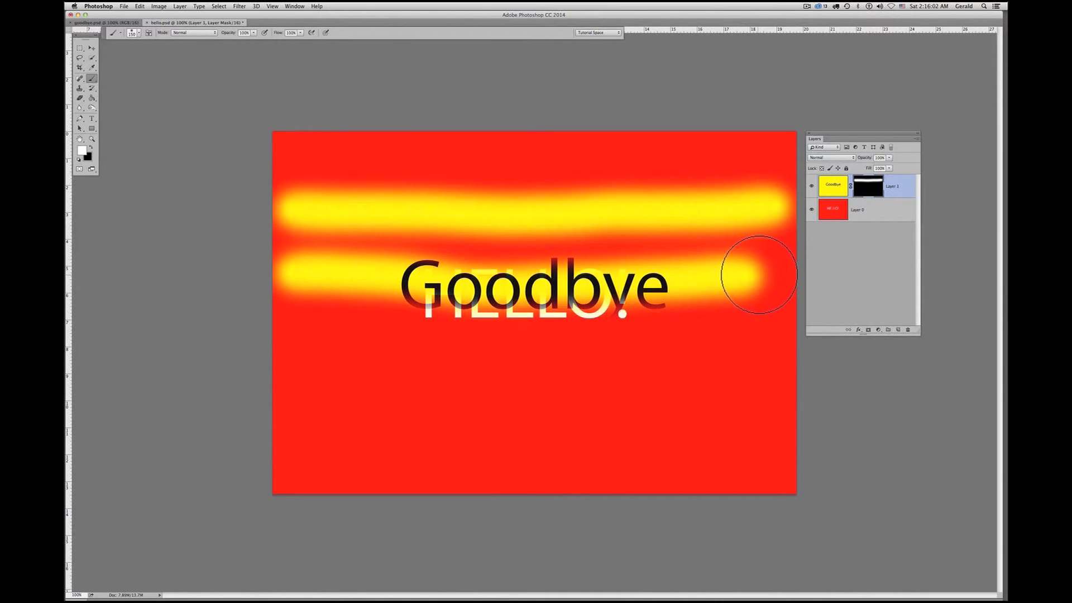
mouse_move(347, 287)
left_mouse_down()
mouse_move(597, 302)
mouse_move(711, 282)
left_mouse_up()
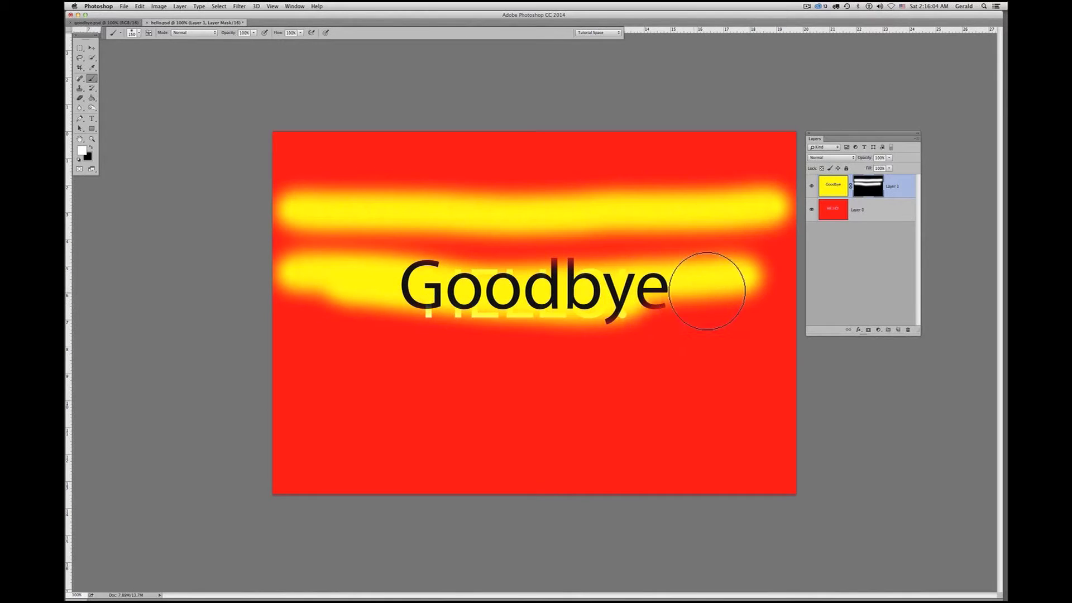
left_click_drag(501, 264, 730, 251)
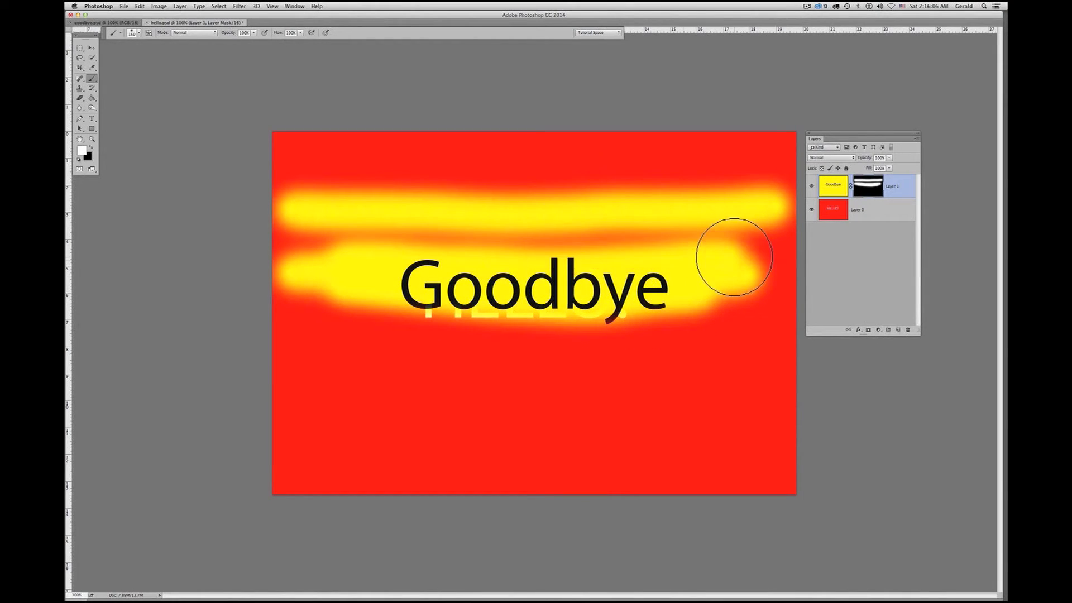
left_click_drag(335, 241, 683, 259)
left_click_drag(376, 347, 620, 357)
left_click_drag(329, 324, 706, 312)
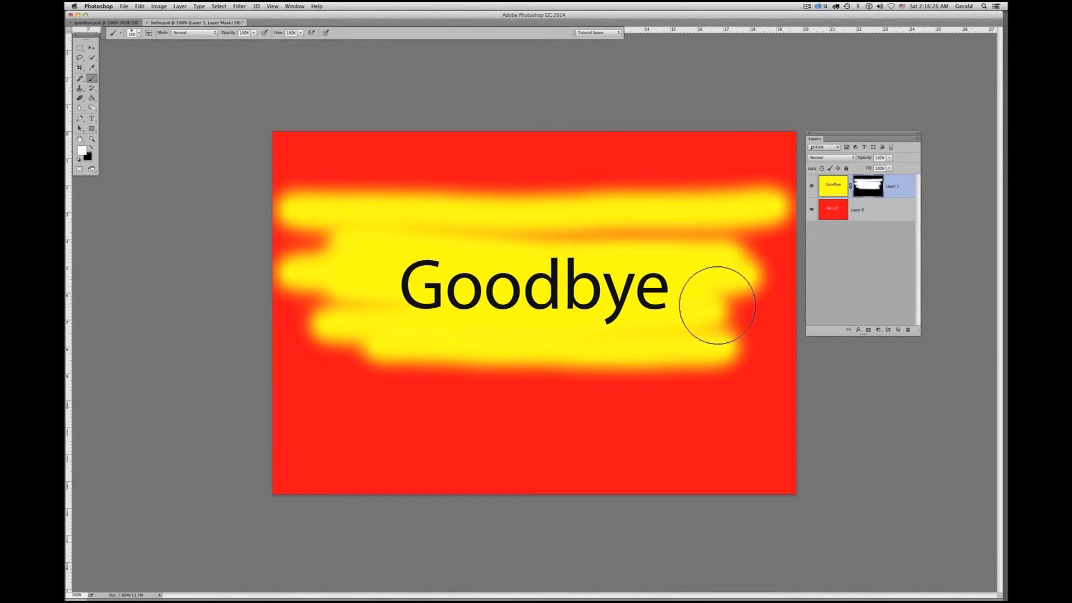
Step: Paint black over the revealed areas of Layer 1's mask to hide the Goodbye image, and invert the mask twice
left_click(831, 191)
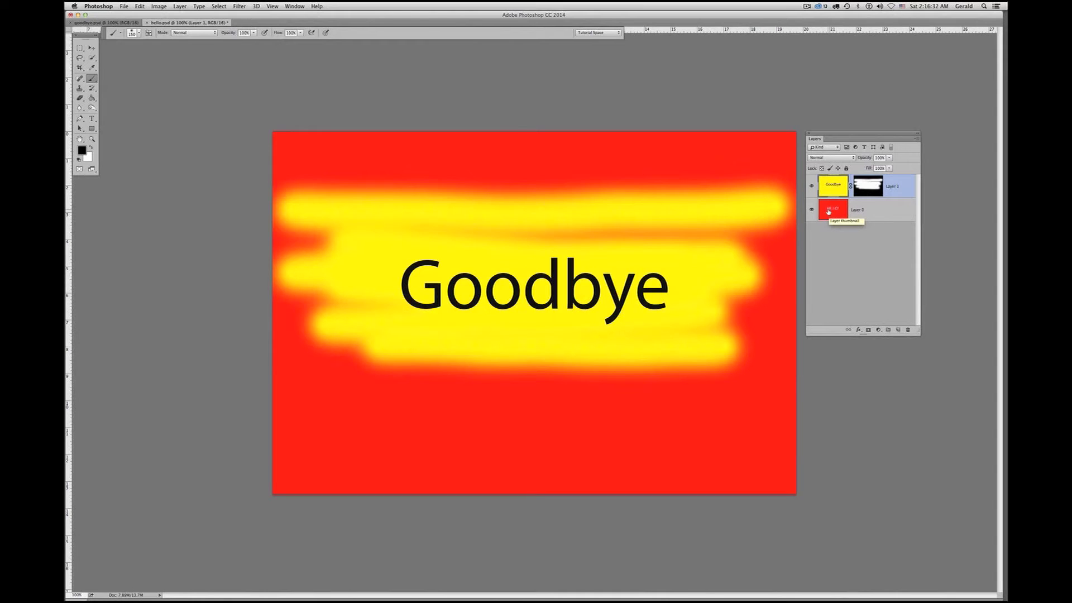
left_click(872, 188)
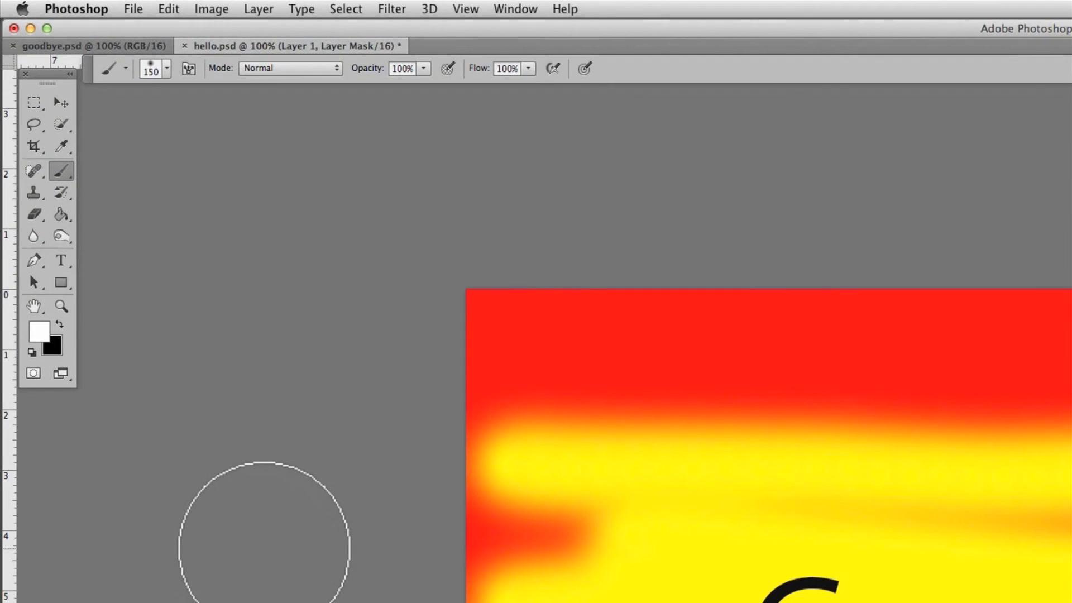
key("x")
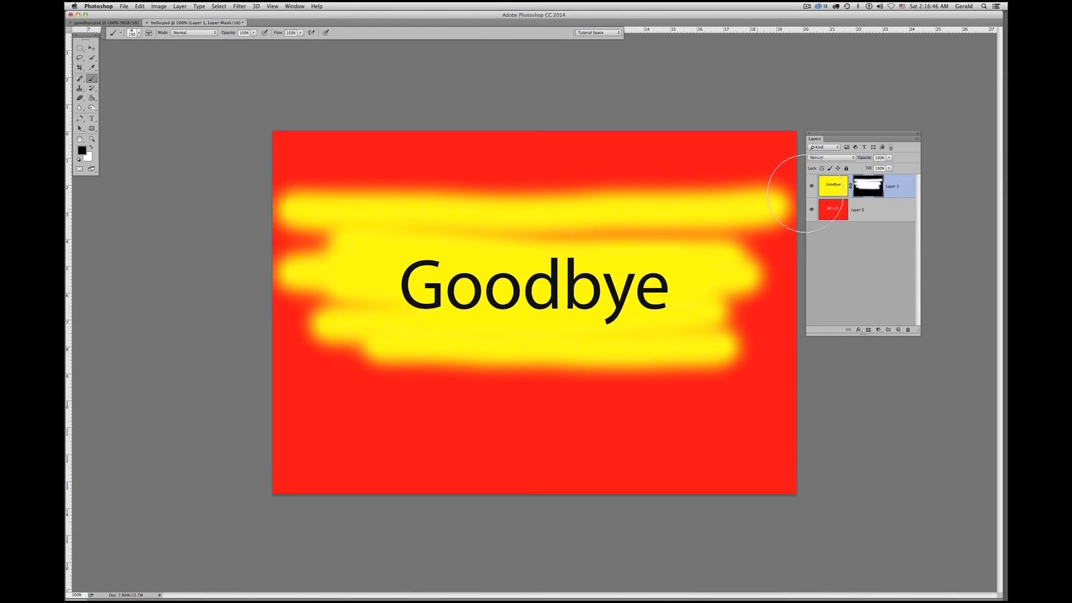
mouse_move(267, 207)
left_mouse_down()
mouse_move(680, 186)
mouse_move(760, 198)
left_mouse_up()
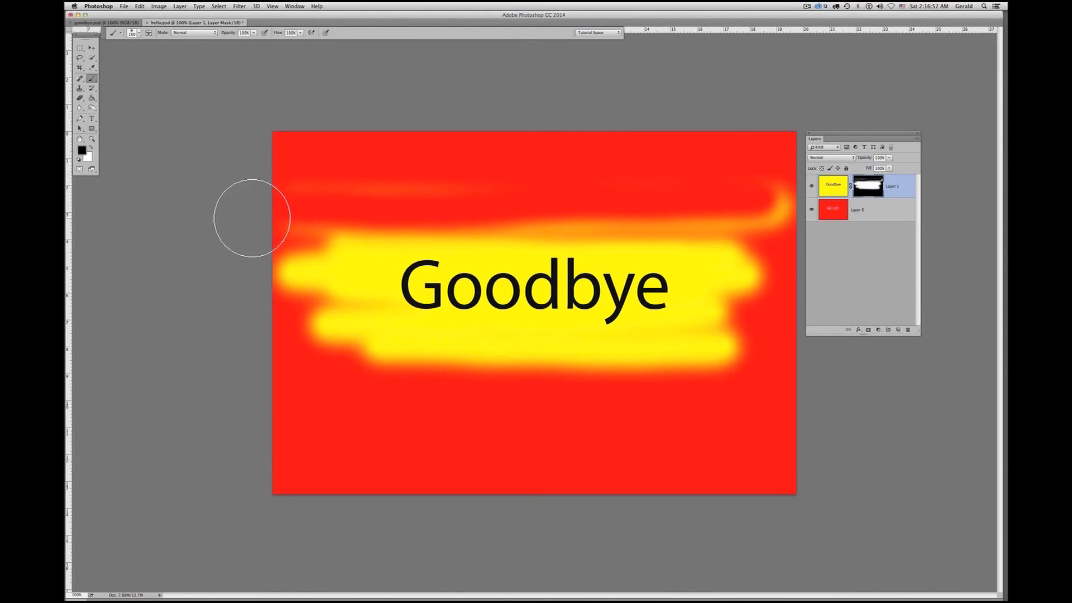
mouse_move(297, 210)
left_mouse_down()
mouse_move(666, 191)
mouse_move(770, 200)
left_mouse_up()
mouse_move(270, 212)
left_mouse_down()
mouse_move(319, 220)
mouse_move(259, 233)
mouse_move(448, 233)
left_mouse_up()
mouse_move(269, 266)
left_mouse_down()
mouse_move(571, 258)
mouse_move(599, 262)
mouse_move(356, 280)
mouse_move(657, 277)
mouse_move(282, 301)
mouse_move(628, 300)
mouse_move(529, 321)
mouse_move(273, 342)
mouse_move(619, 329)
mouse_move(372, 380)
mouse_move(361, 374)
mouse_move(736, 354)
mouse_move(708, 331)
mouse_move(685, 289)
mouse_move(606, 259)
mouse_move(721, 260)
mouse_move(657, 293)
mouse_move(794, 309)
mouse_move(700, 316)
mouse_move(667, 282)
mouse_move(749, 285)
mouse_move(682, 256)
mouse_move(479, 238)
mouse_move(757, 227)
mouse_move(675, 288)
mouse_move(721, 261)
mouse_move(745, 271)
mouse_move(736, 304)
mouse_move(658, 347)
mouse_move(691, 339)
mouse_move(772, 282)
mouse_move(788, 214)
mouse_move(778, 200)
mouse_move(678, 246)
mouse_move(677, 284)
mouse_move(718, 304)
left_mouse_up()
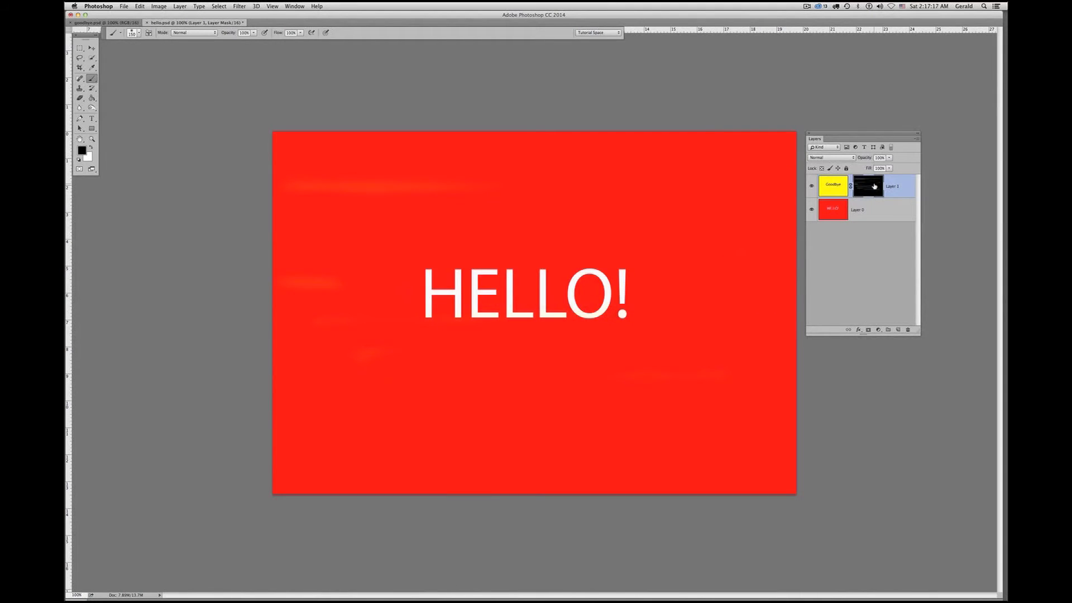
key("super+i")
key("super+i")
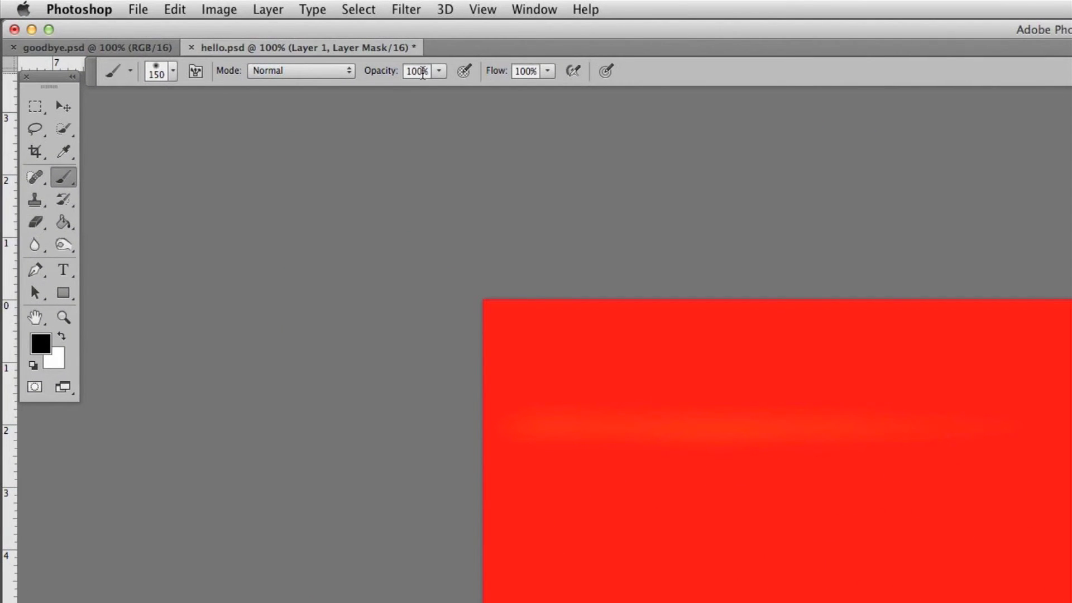
Step: Try brush opacities of 10%, 20%, 30%, 40% and 100%, and settle on 50%
left_click(423, 72)
left_click(417, 78)
key("l")
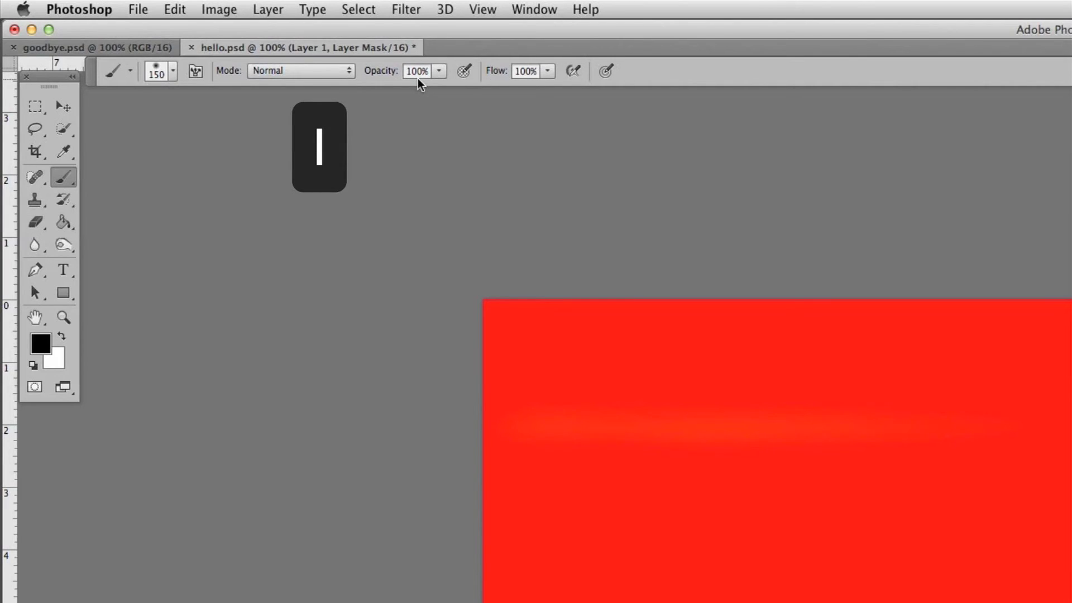
key("1")
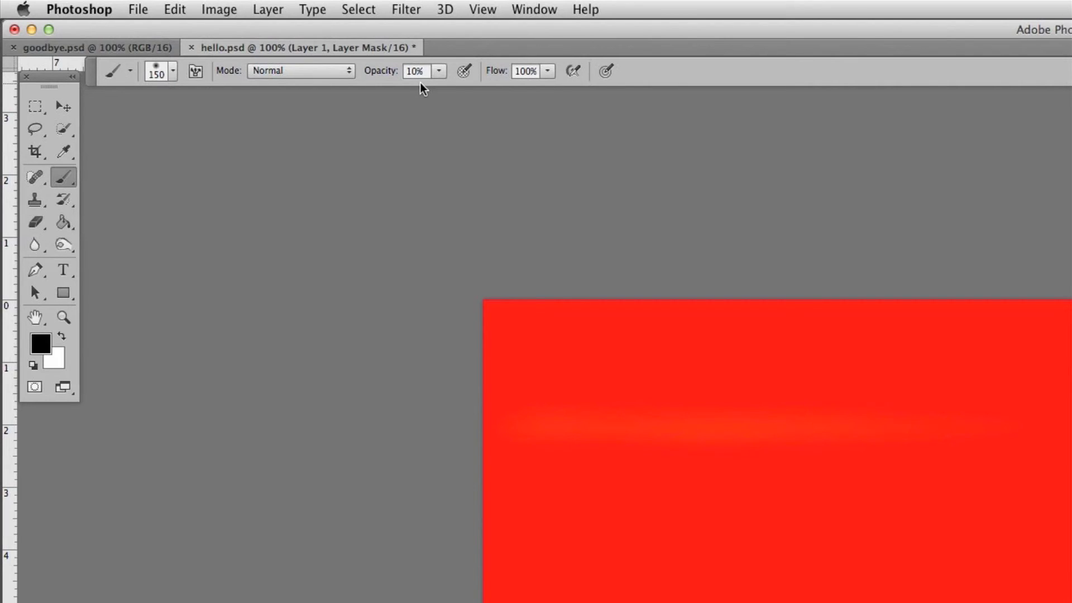
key("1")
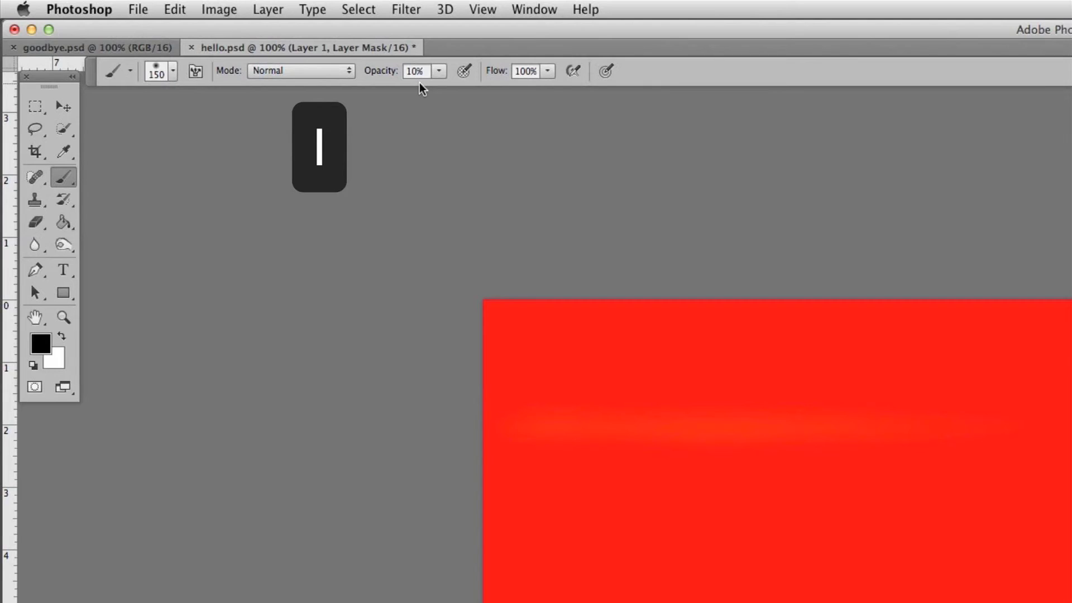
key("2")
key("3")
key("4")
key("0")
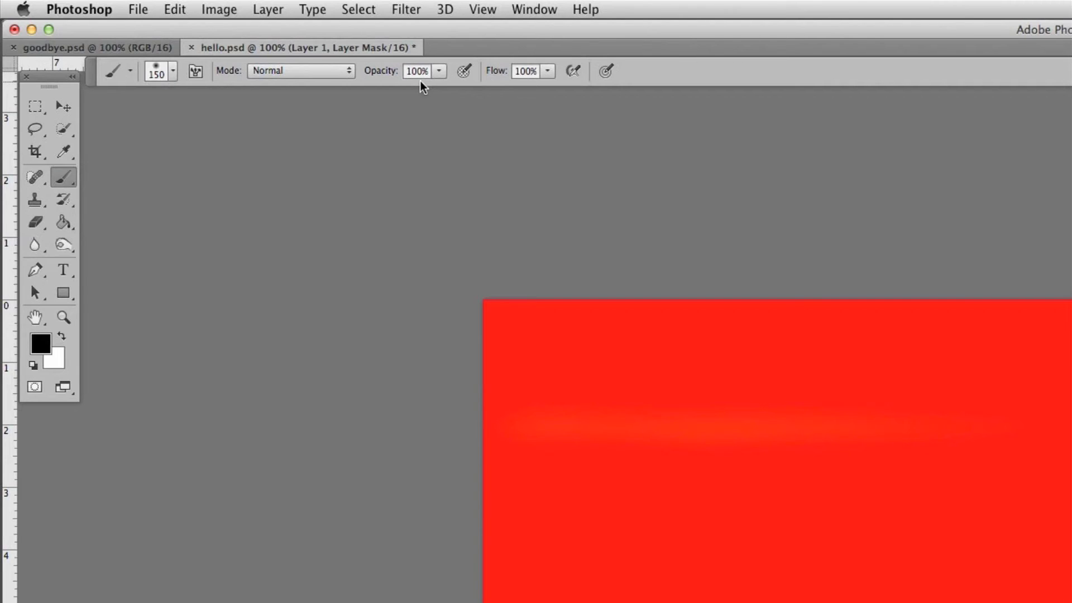
key("5")
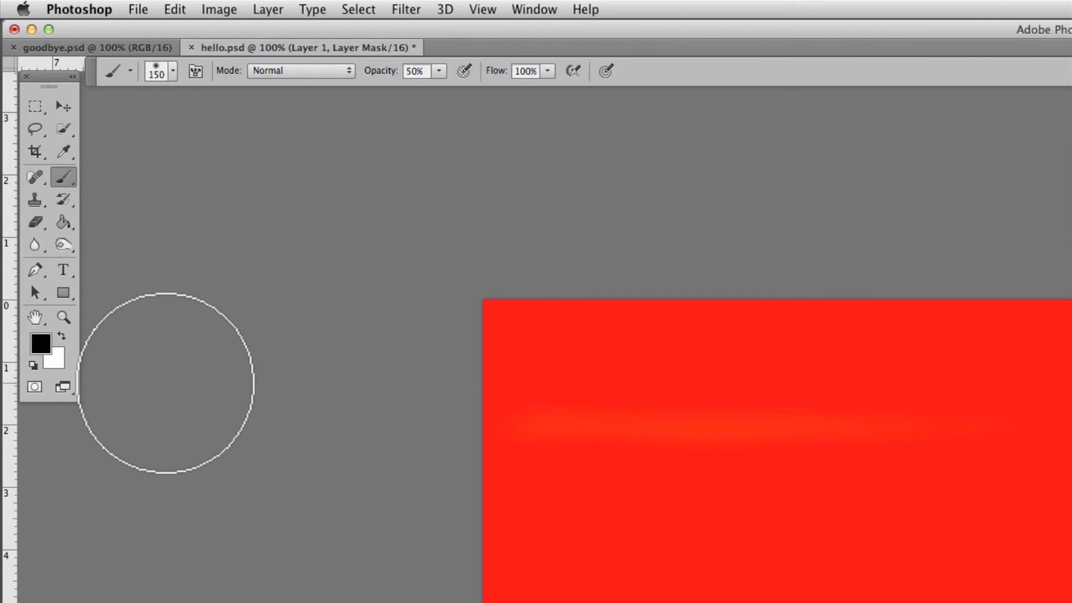
Step: Paint overlapping white strokes at 50% opacity on Layer 1's mask above the HELLO! text to gradually reveal the yellow layer
key("x")
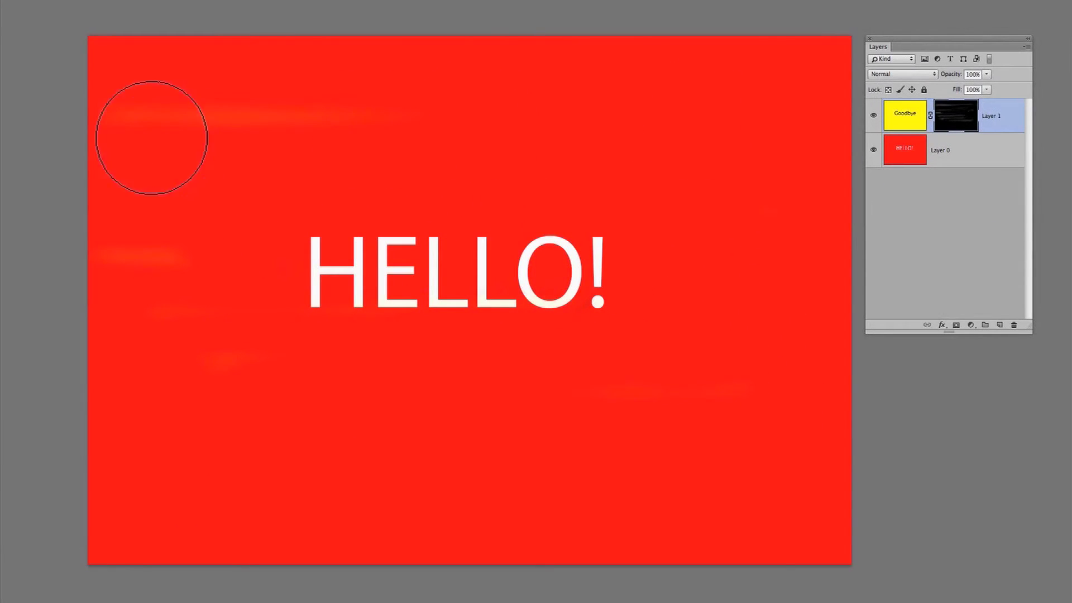
mouse_move(103, 139)
left_mouse_down()
mouse_move(832, 133)
mouse_move(312, 146)
mouse_move(41, 134)
mouse_move(806, 153)
left_mouse_up()
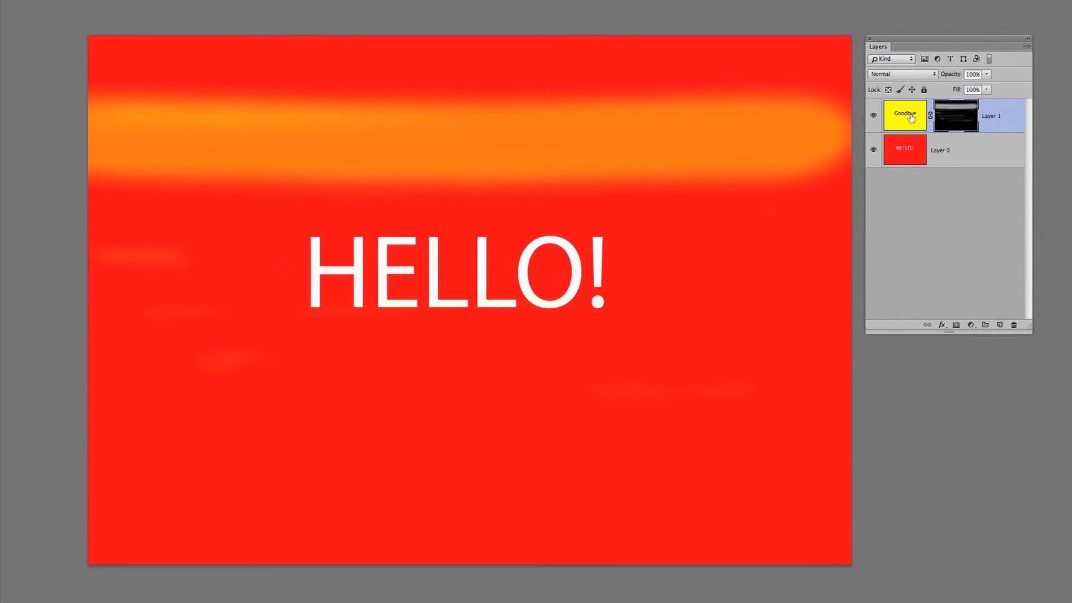
left_click_drag(120, 144, 793, 136)
left_click_drag(185, 140, 787, 113)
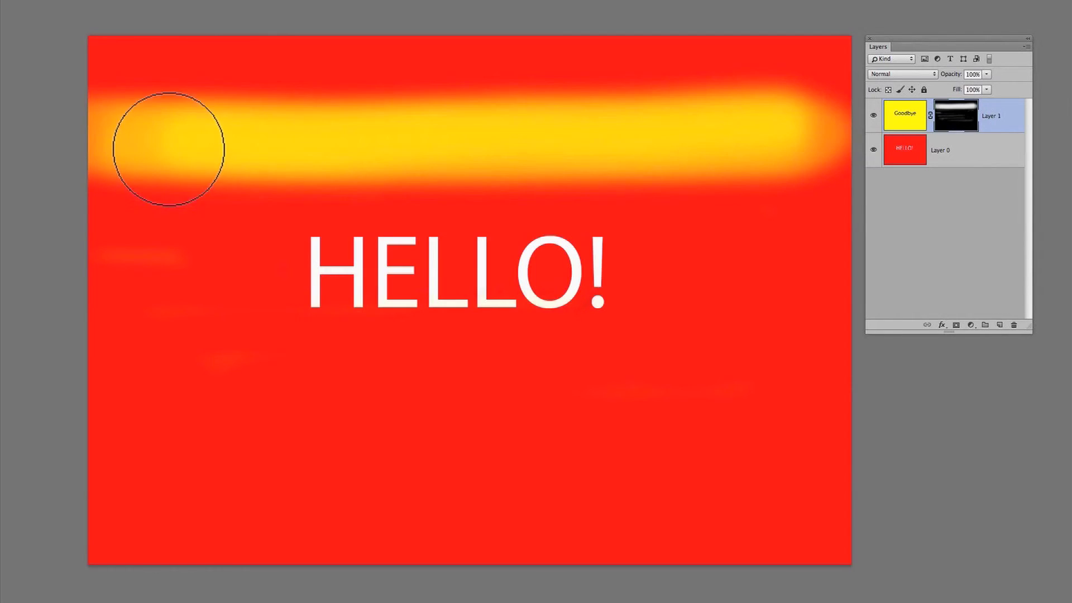
mouse_move(378, 150)
left_mouse_down()
mouse_move(610, 129)
mouse_move(721, 134)
left_mouse_up()
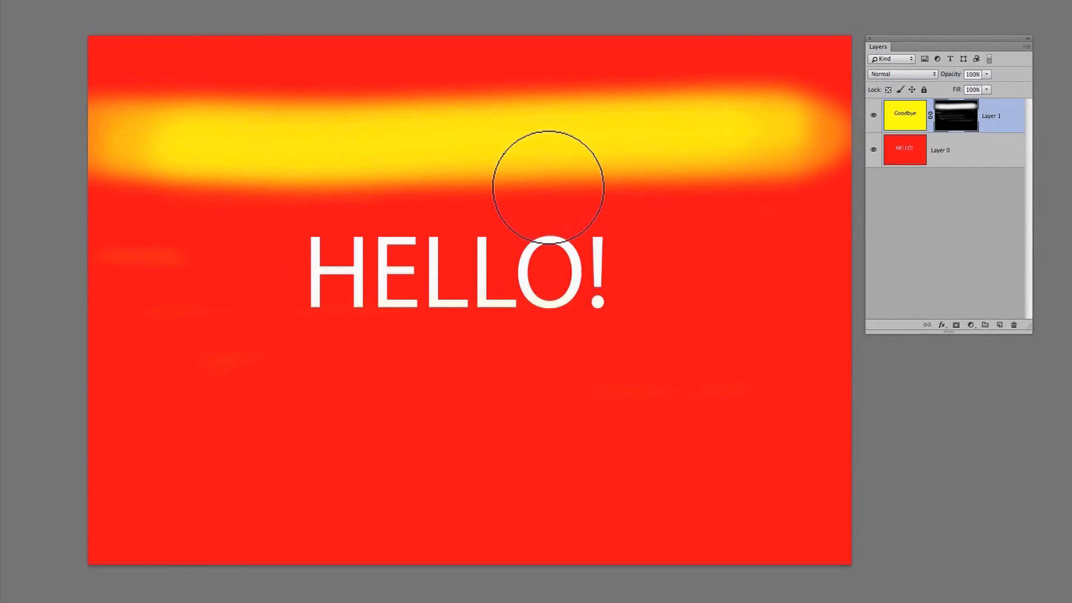
Step: Display Layer 1's mask on its own, paint four progressively darker grey strokes below the white band, and return to the image view
left_click(953, 120, "alt")
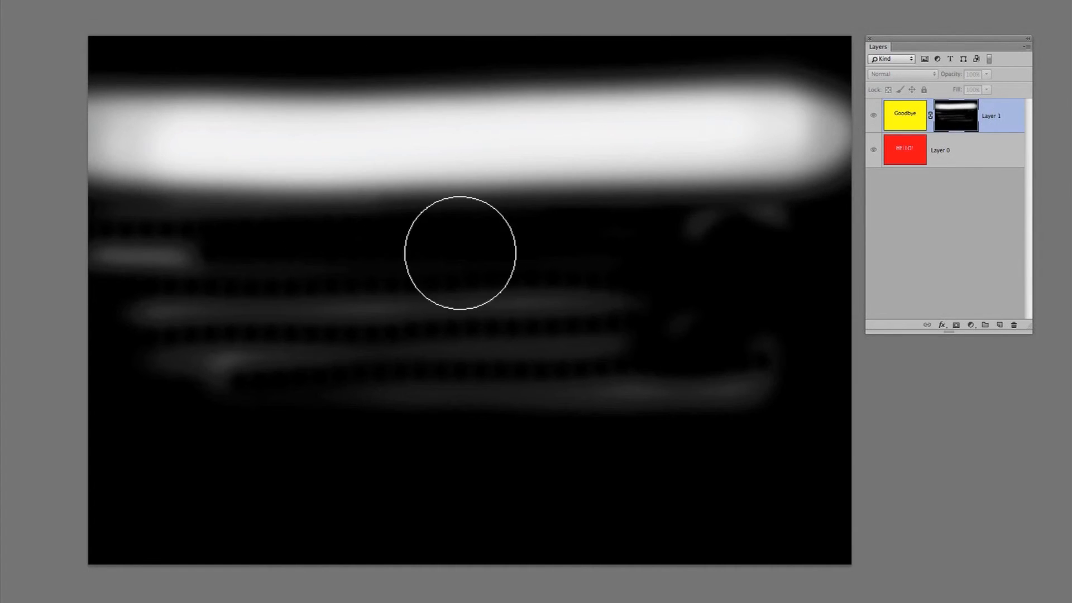
left_click_drag(191, 248, 550, 248)
left_click_drag(281, 244, 553, 246)
left_click_drag(363, 366, 520, 364)
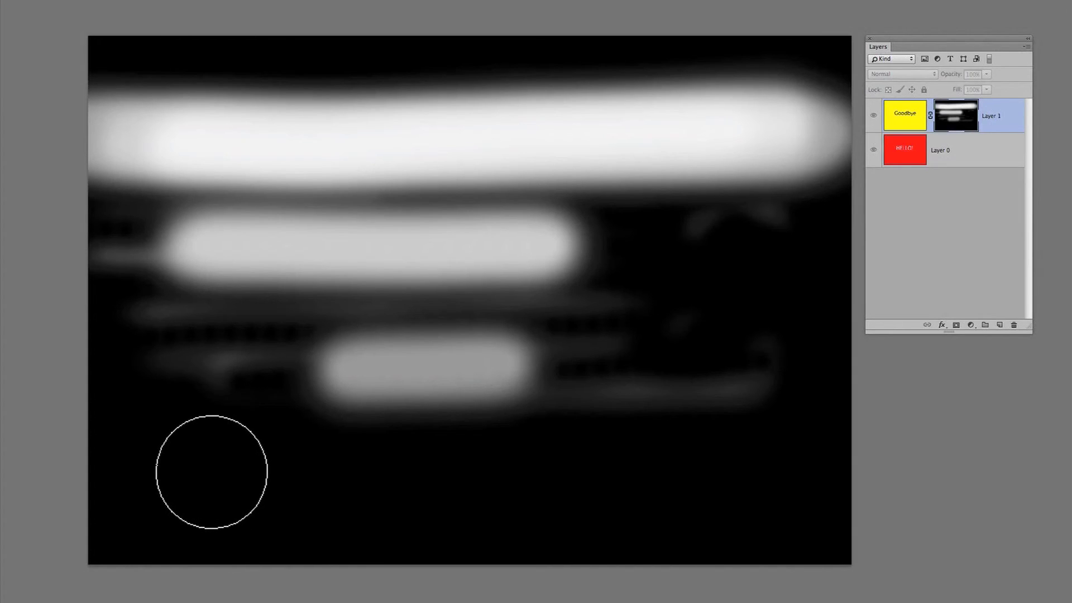
left_click_drag(177, 474, 454, 471)
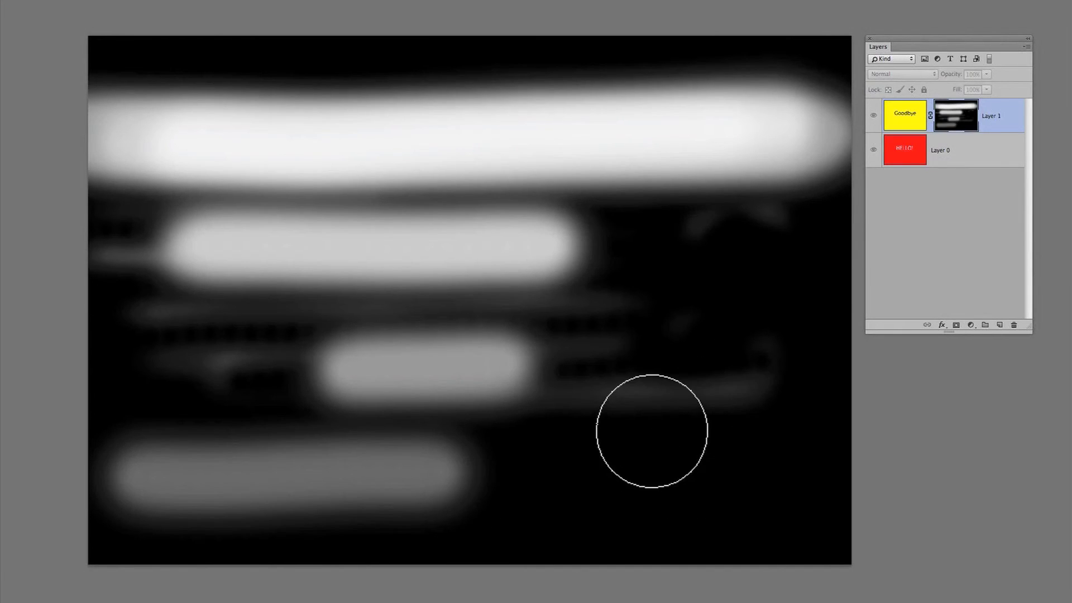
mouse_move(553, 471)
left_mouse_down()
mouse_move(688, 472)
mouse_move(659, 472)
left_mouse_up()
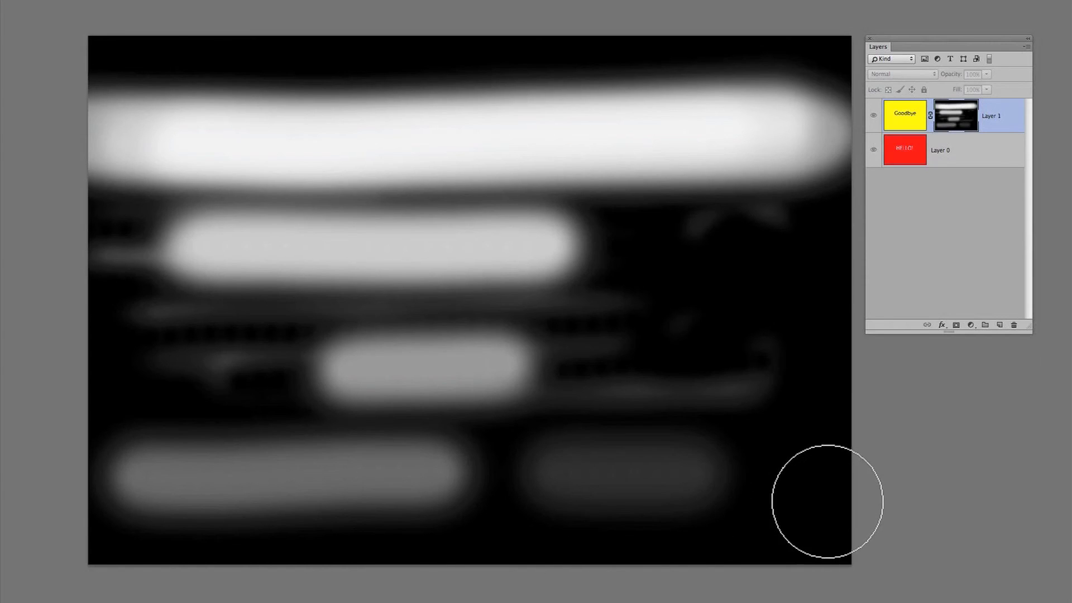
left_click(902, 118)
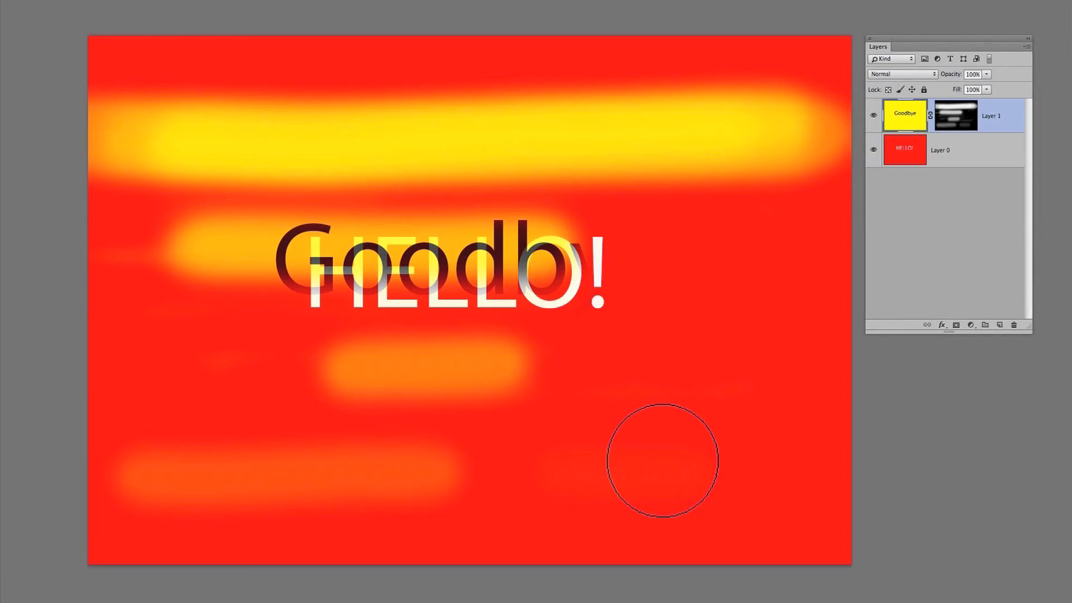
Step: Select Layer 1's mask, disable it to show the whole Goodbye image, and enable it again
left_click(953, 118)
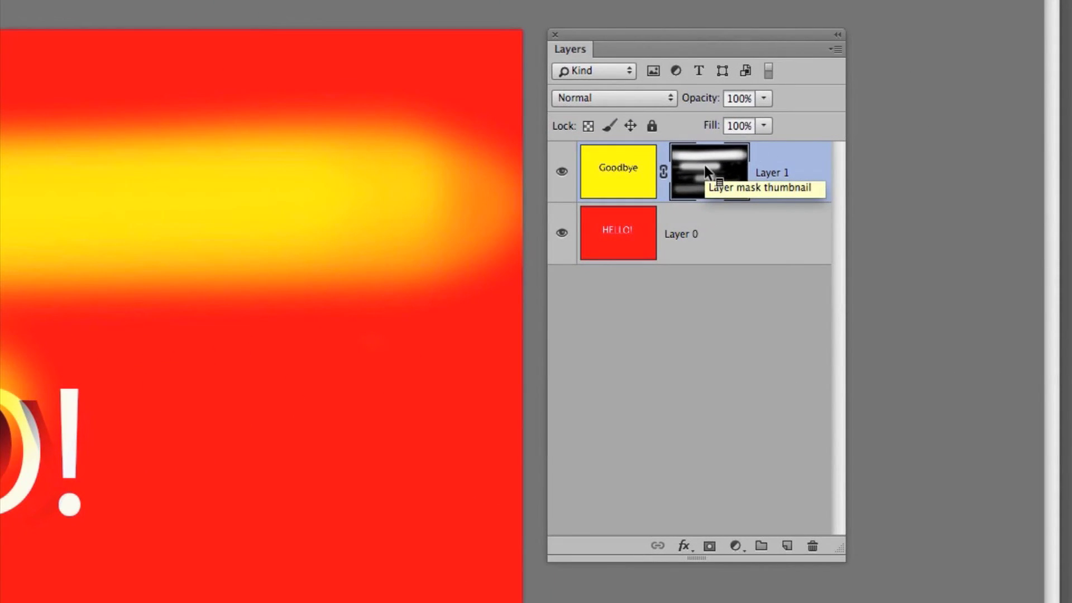
right_click(705, 165)
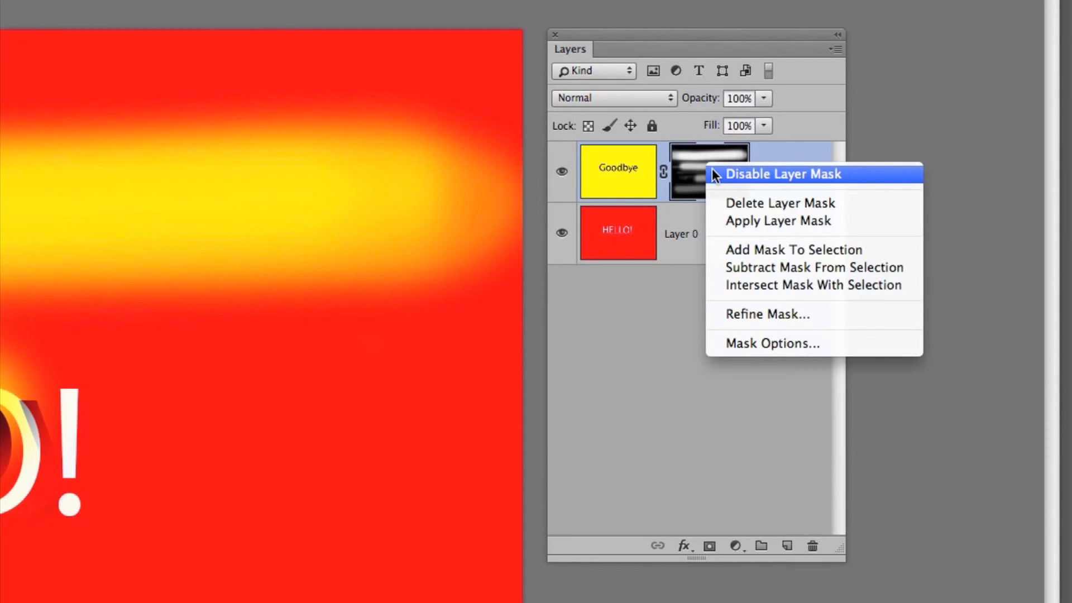
left_click(712, 169)
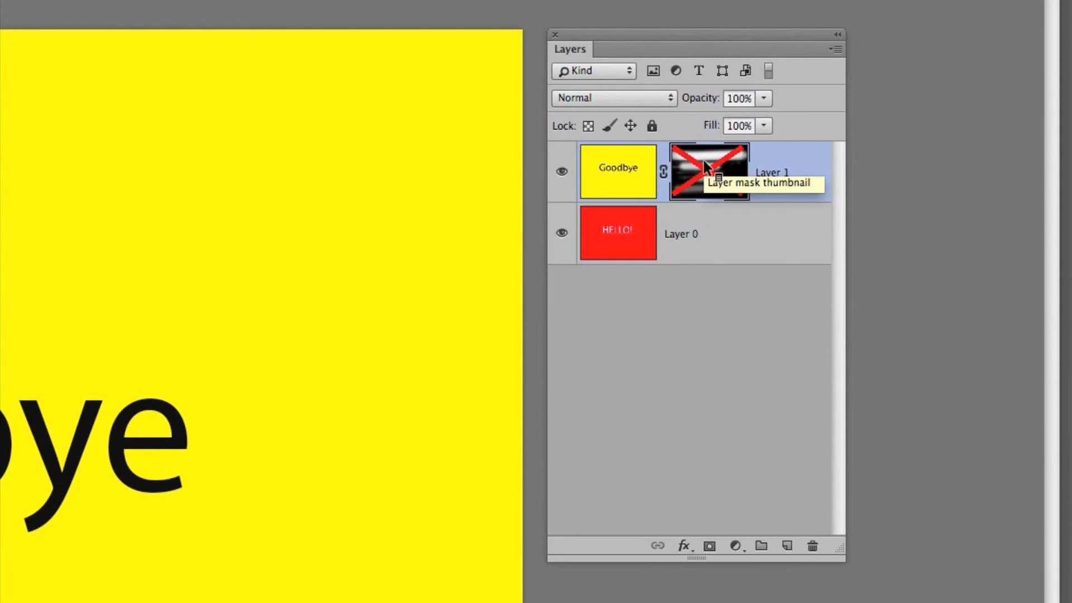
right_click(703, 160)
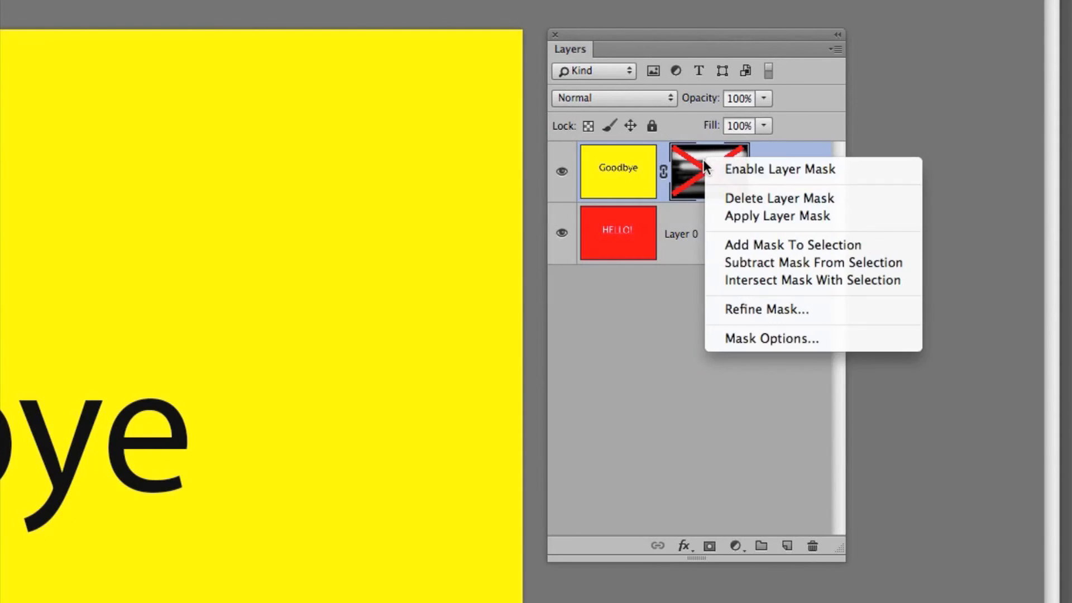
left_click(719, 163)
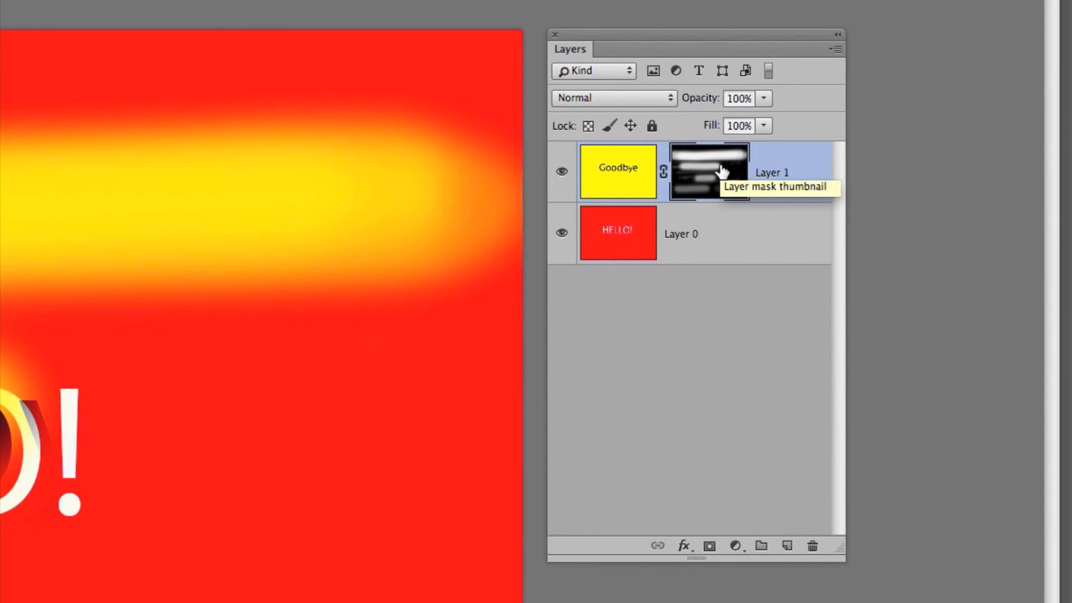
Step: Delete Layer 1's painted mask and add a new black mask that hides the whole layer
right_click(720, 164)
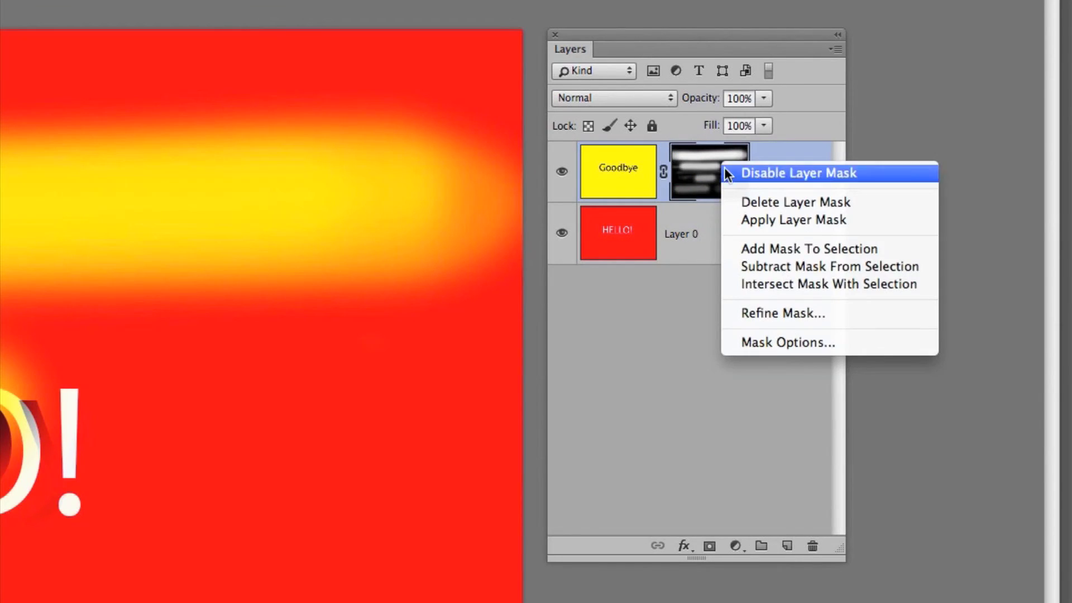
left_click(743, 203)
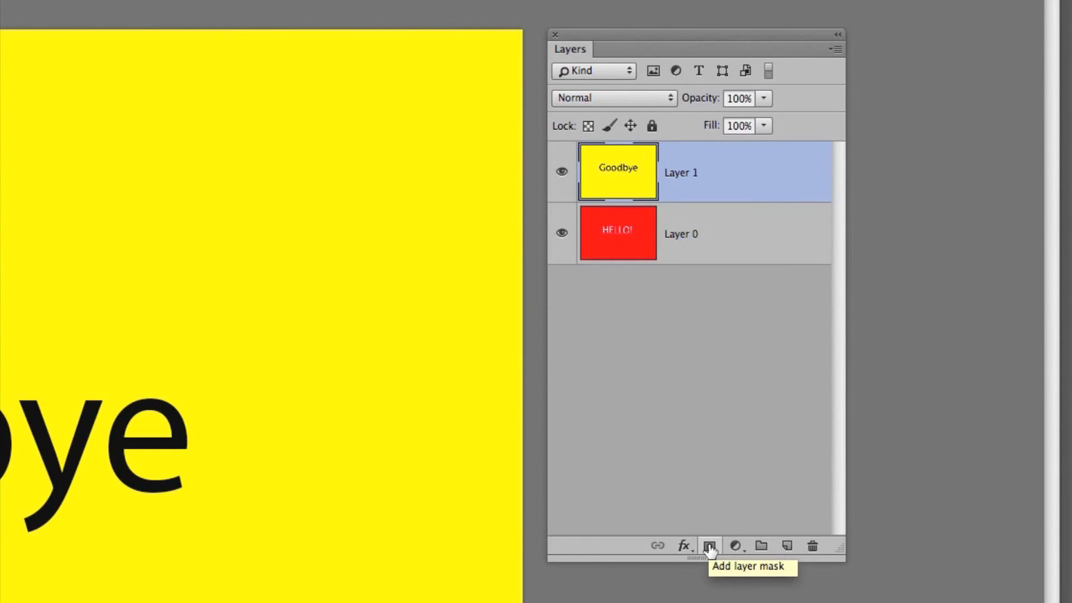
left_click(709, 548, "alt")
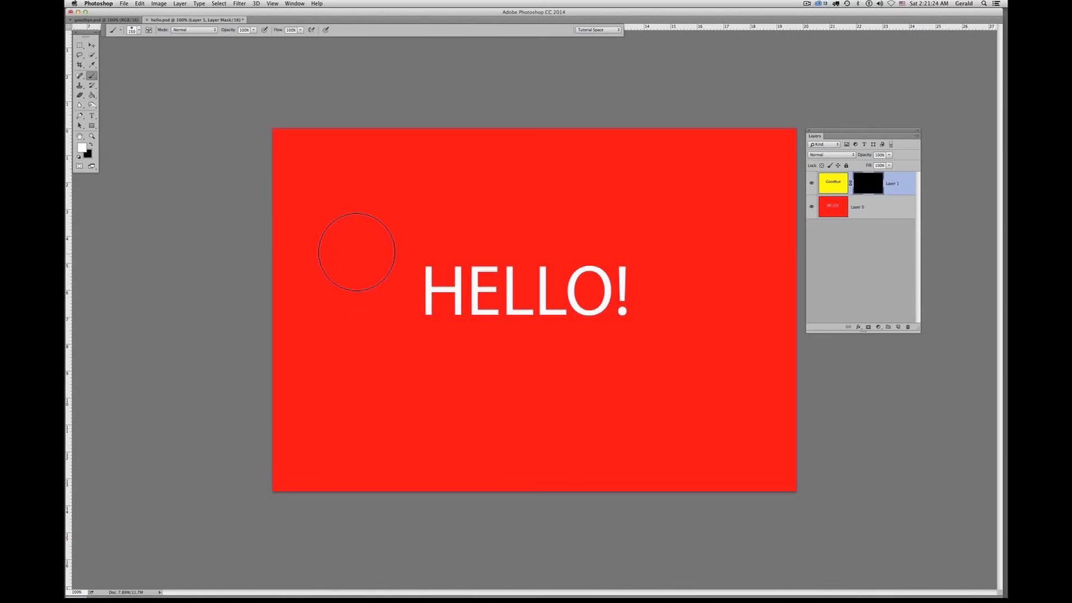
Step: Paint a white test stroke across Layer 1's mask and fill the mask with black again
mouse_move(322, 283)
left_mouse_down()
mouse_move(658, 269)
mouse_move(436, 241)
mouse_move(623, 254)
mouse_move(645, 285)
mouse_move(673, 296)
mouse_move(513, 324)
mouse_move(299, 239)
mouse_move(335, 223)
mouse_move(529, 262)
mouse_move(677, 275)
mouse_move(474, 249)
mouse_move(637, 296)
mouse_move(637, 371)
mouse_move(465, 408)
mouse_move(422, 376)
mouse_move(490, 409)
mouse_move(564, 402)
left_mouse_up()
key("super+BackSpace")
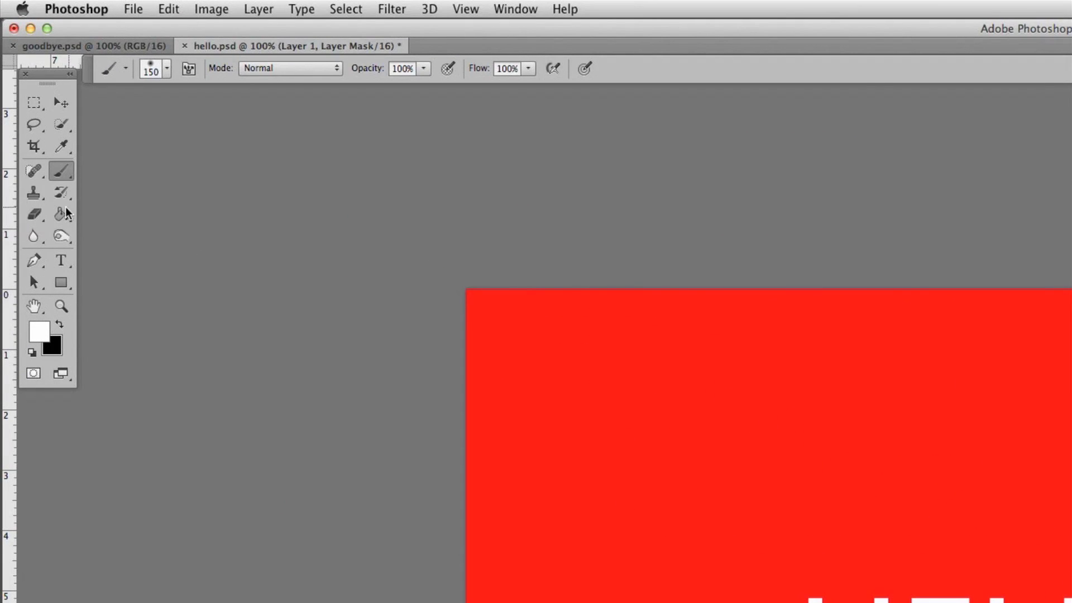
Step: Set up the Gradient tool with white as the foreground colour and the Foreground to Transparent preset
left_click(62, 217)
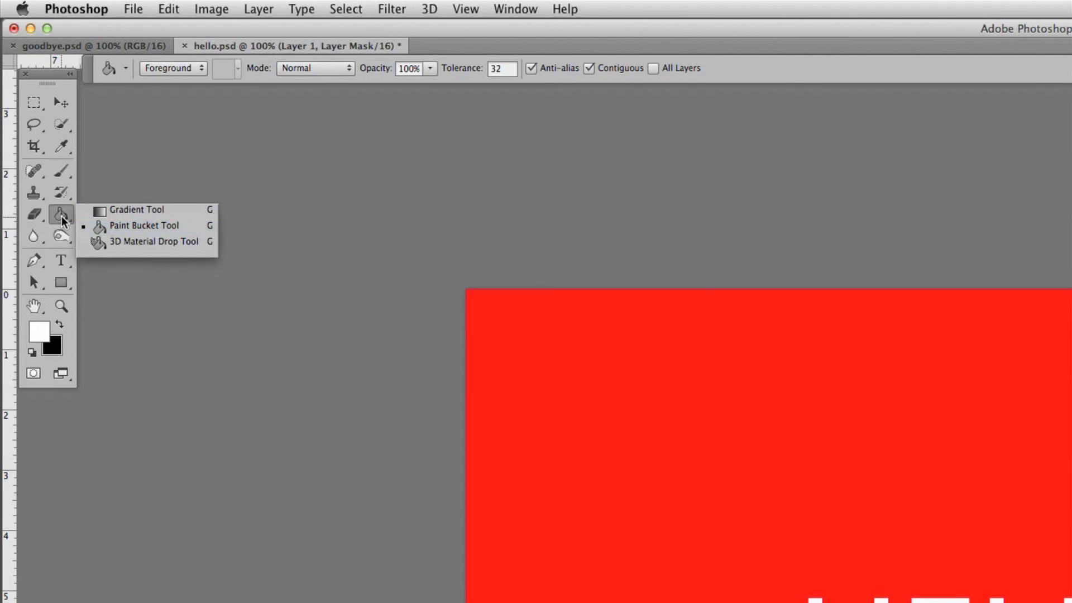
left_click(62, 221)
left_click(62, 221)
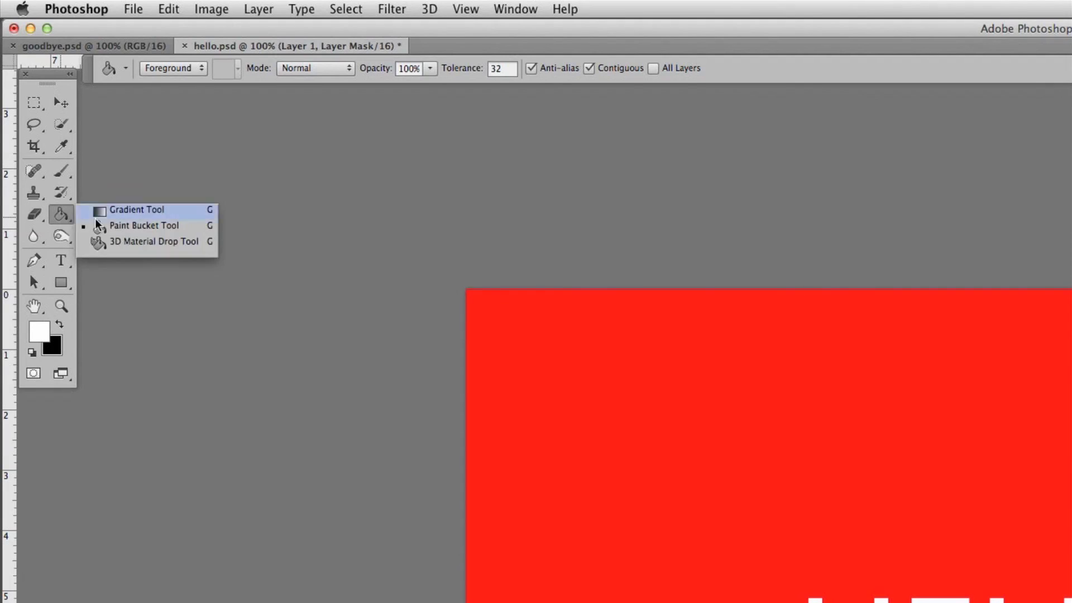
left_click(128, 214)
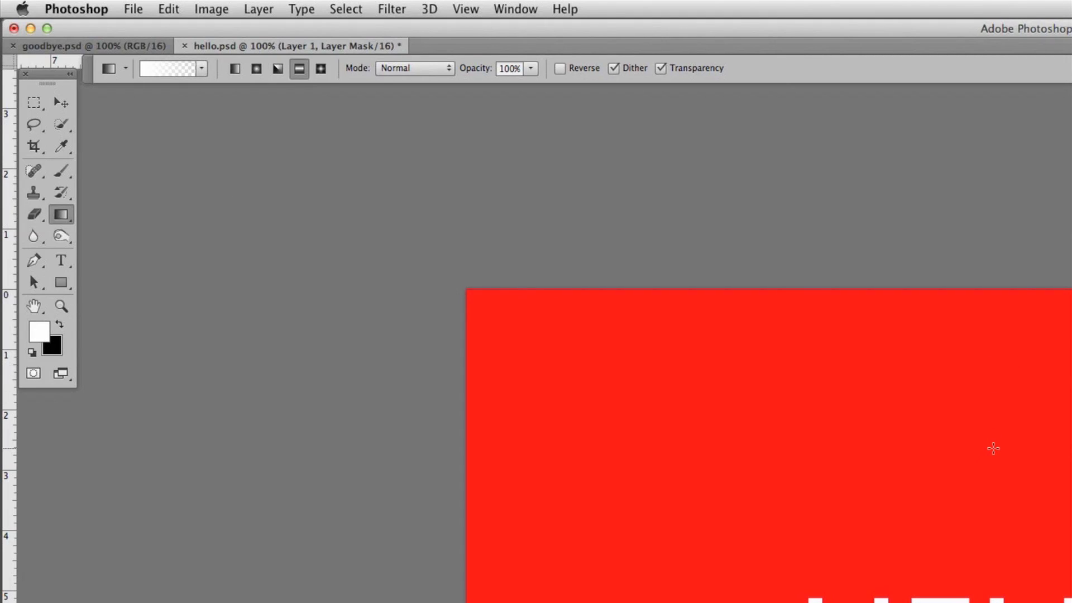
left_click(40, 336)
left_click(585, 537)
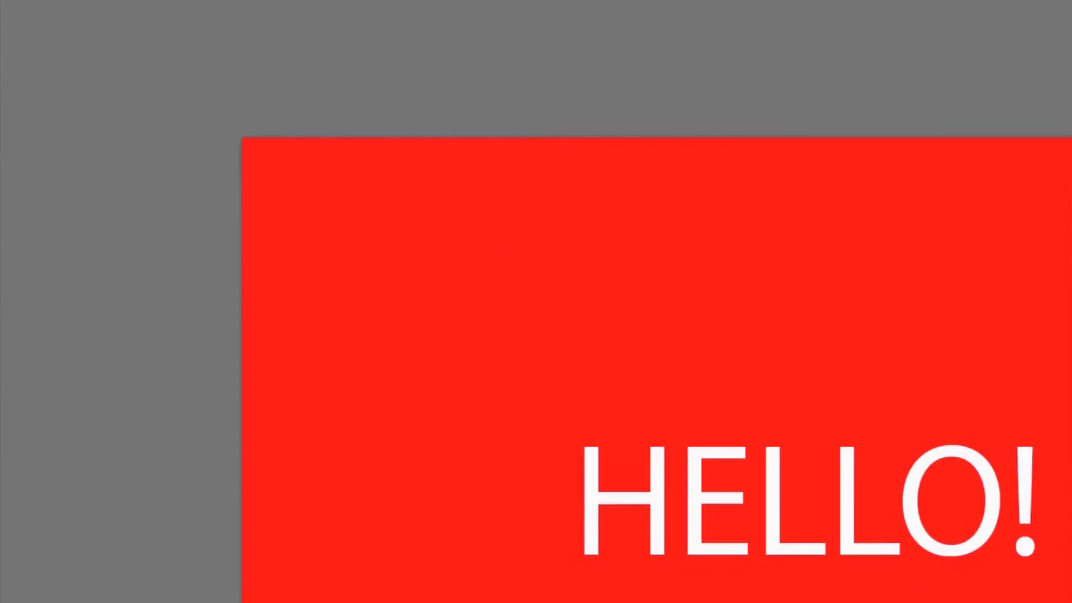
left_click(168, 68)
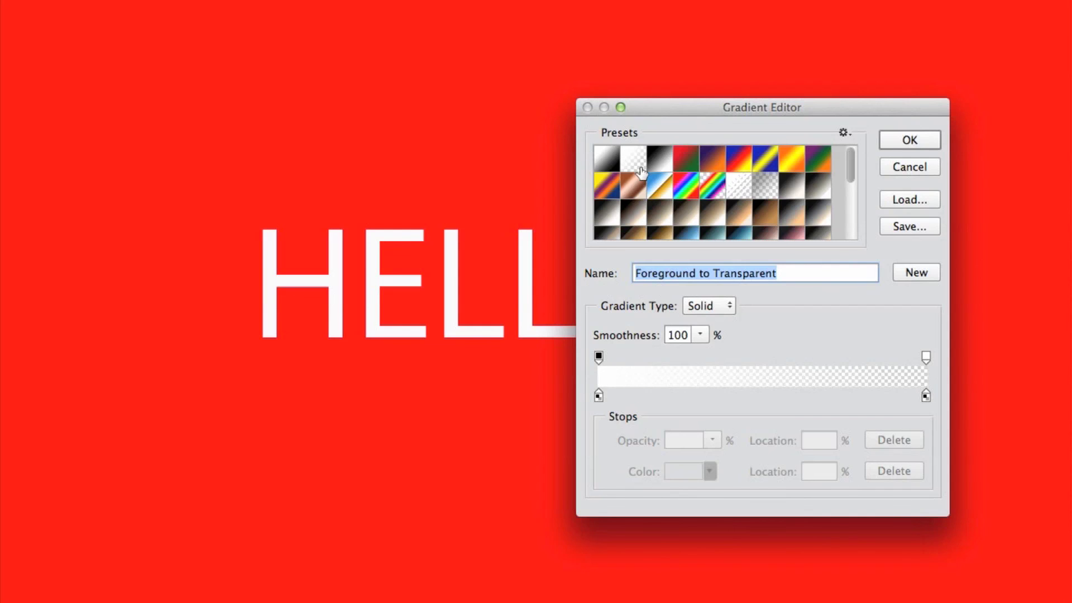
left_click(923, 139)
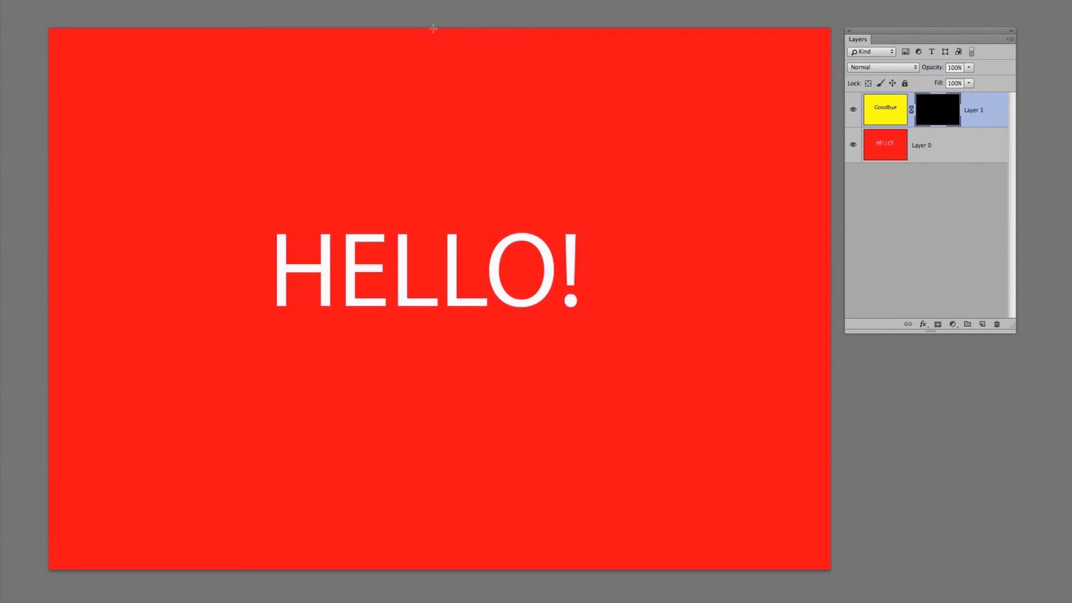
Step: Draw white gradients on Layer 1's mask, from the canvas's upper edge down and from its lower edge up towards the HELLO! text
left_click_drag(433, 28, 431, 120)
left_click_drag(435, 181, 435, 211)
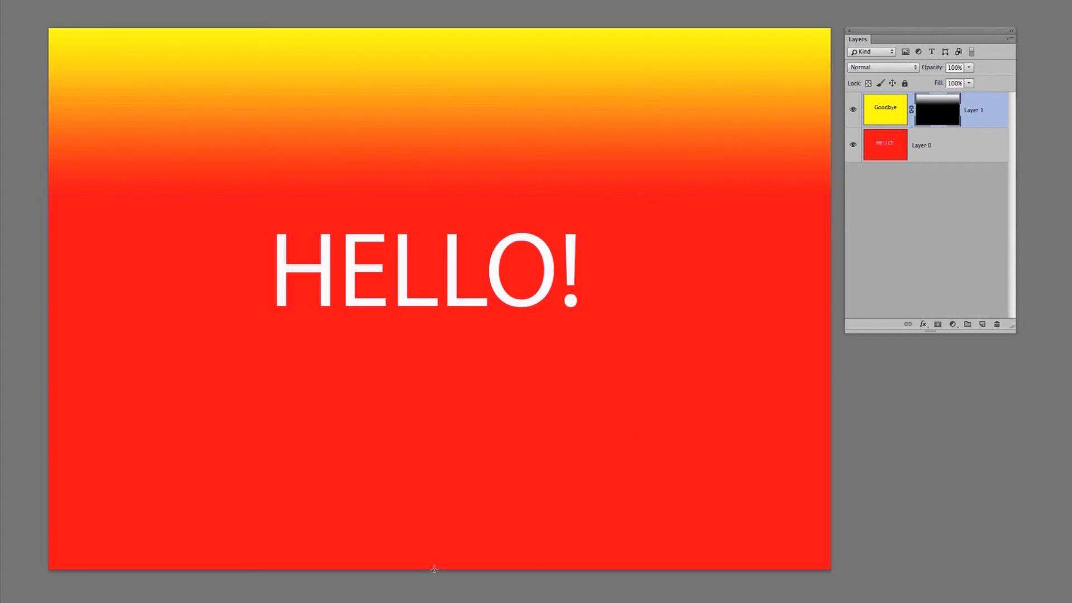
left_click_drag(435, 568, 470, 213)
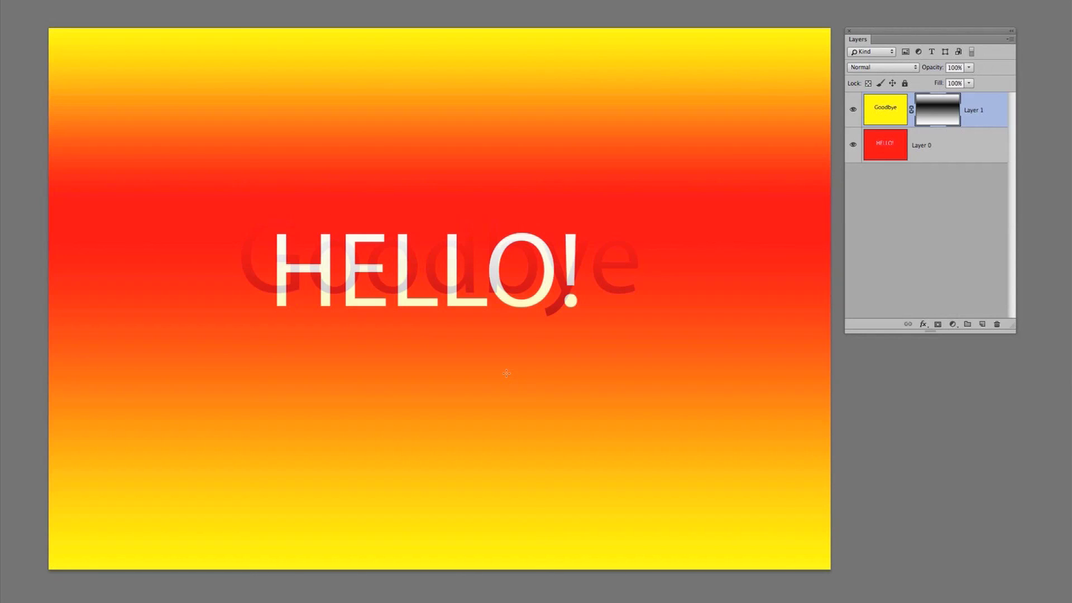
Step: Delete the gradient mask from Layer 1 and add a new white mask that reveals the whole layer
left_click(938, 208)
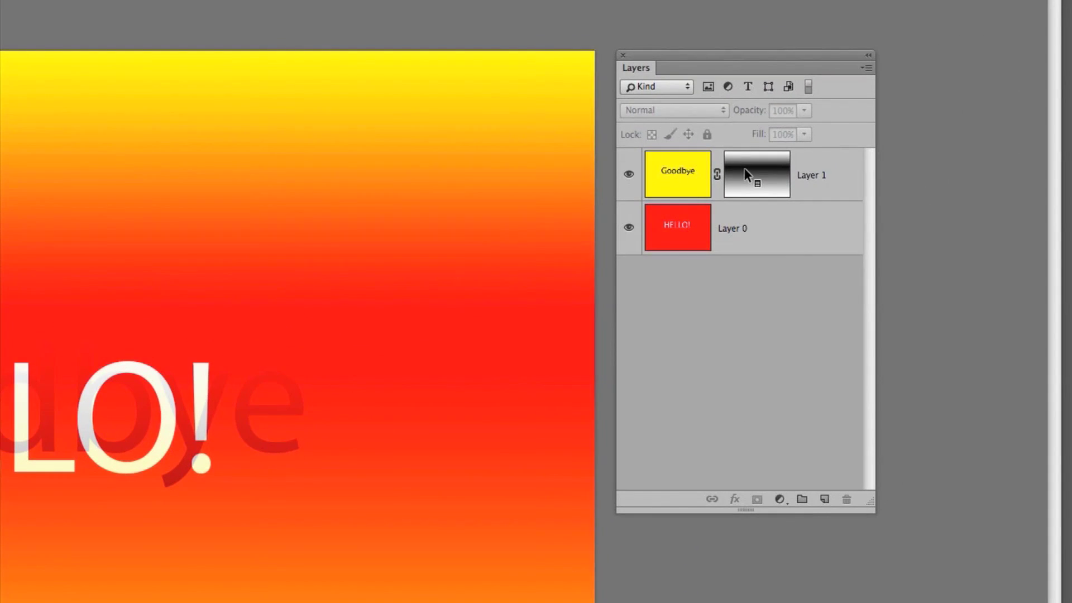
right_click(746, 175)
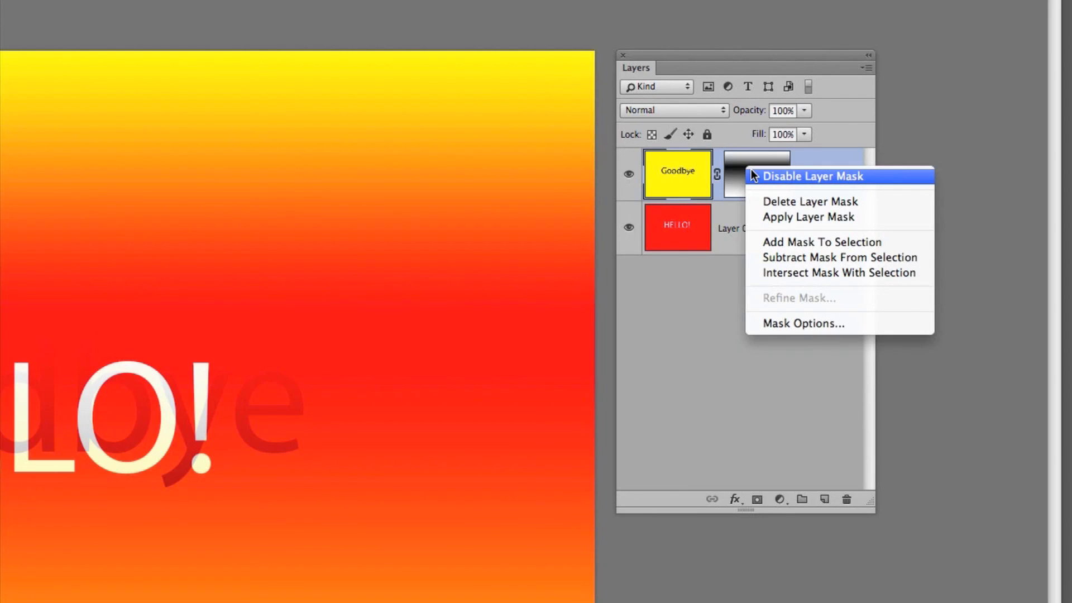
left_click(789, 202)
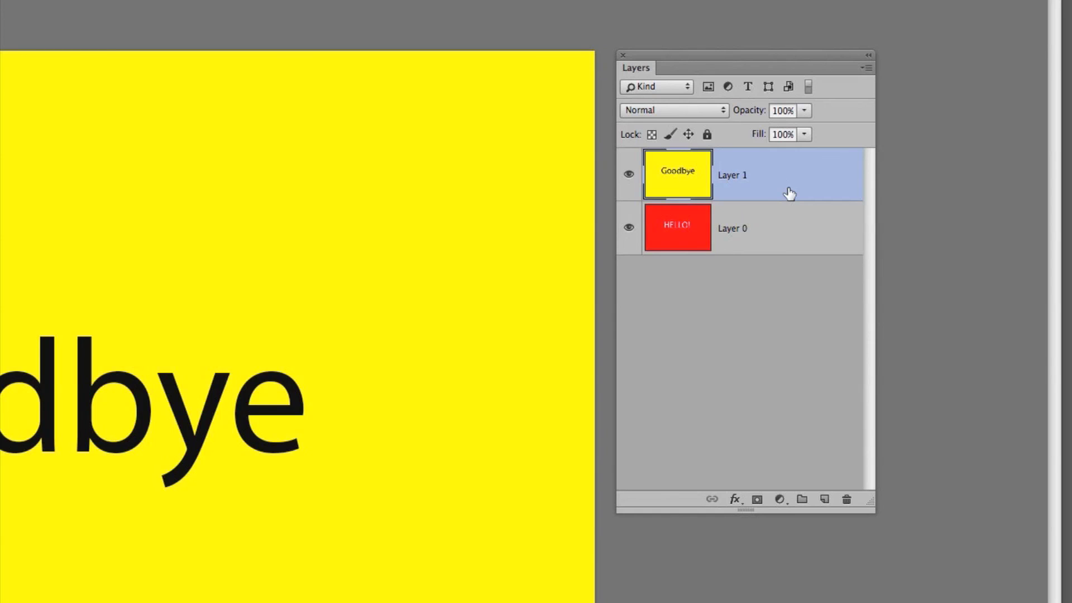
left_click(757, 499)
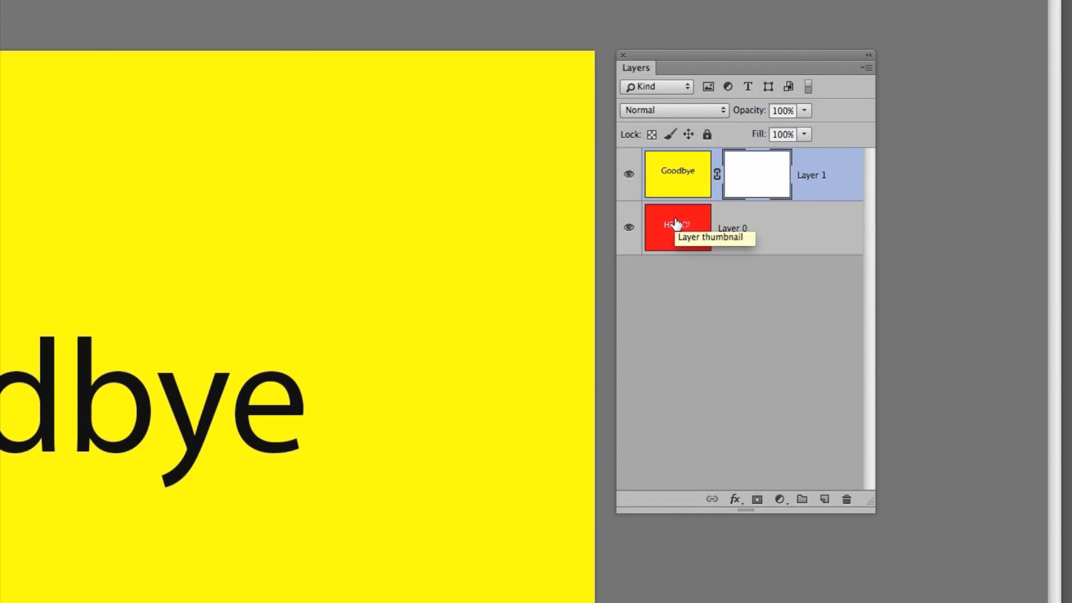
Step: Select Layer 0 and view the available fill and adjustment layer types without adding one
left_click(760, 219)
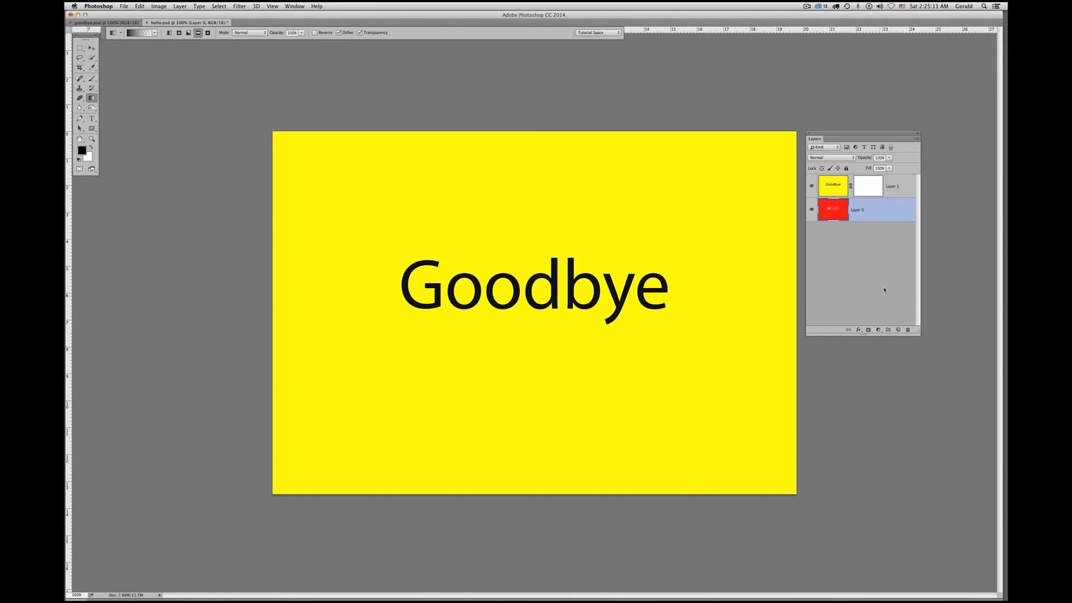
left_click(879, 330)
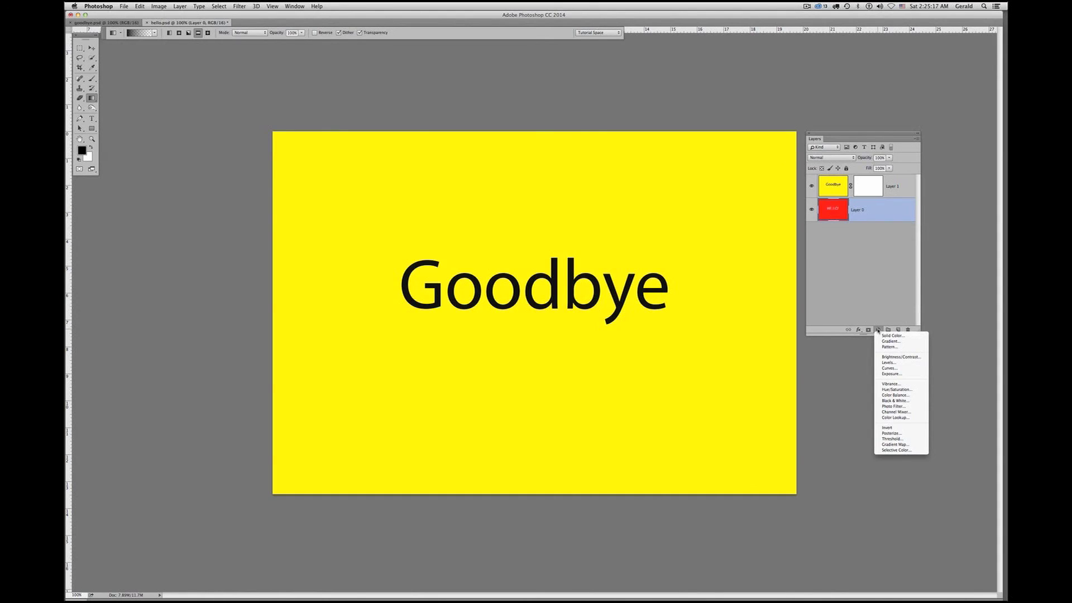
left_click(877, 286)
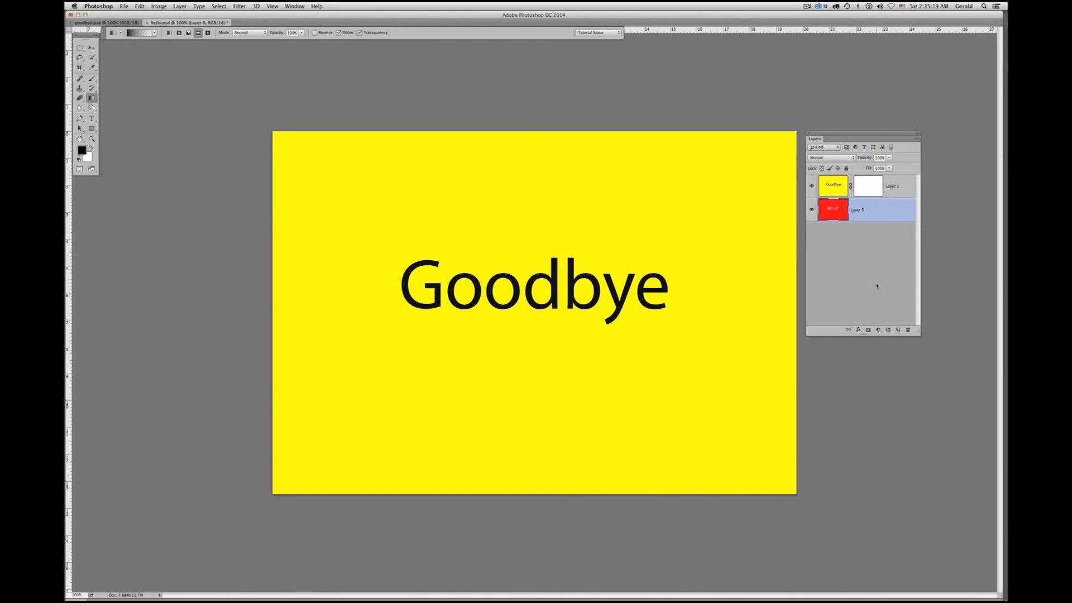